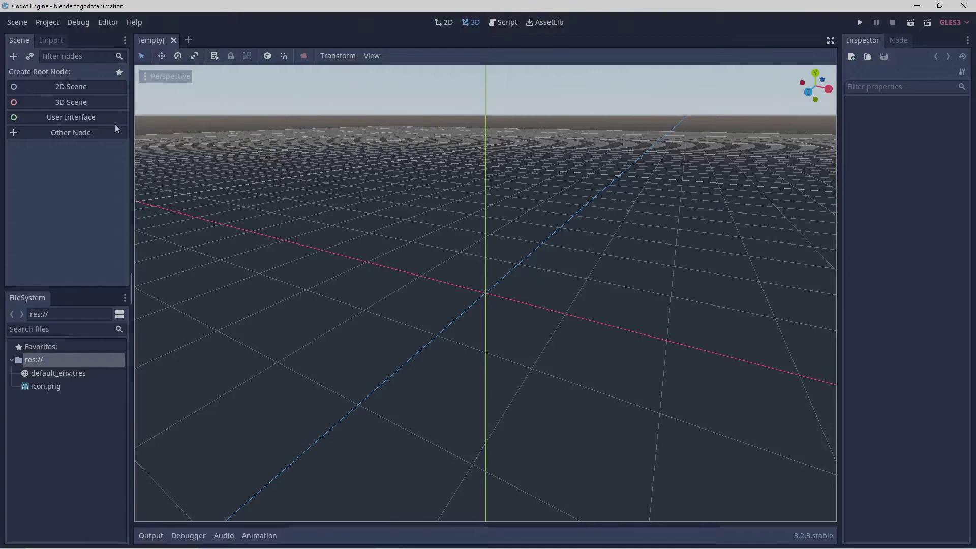
Create a 3D scene root node and rename it "level"
left_click(93, 102)
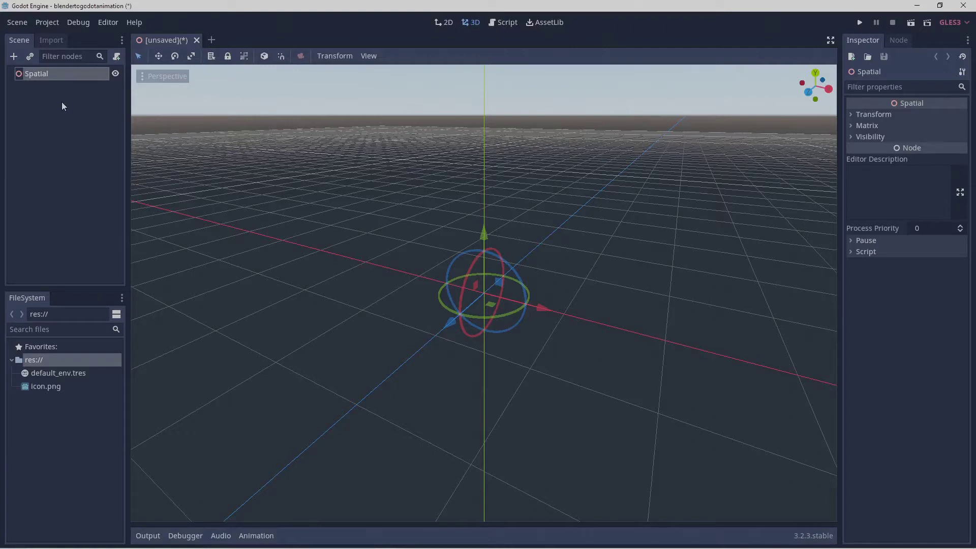
double_click(47, 74)
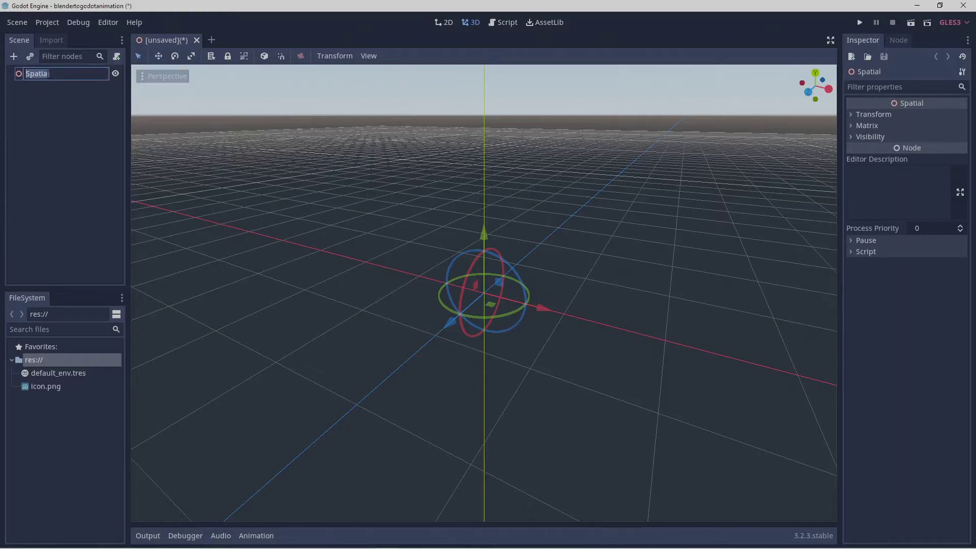
type("level")
key("Return")
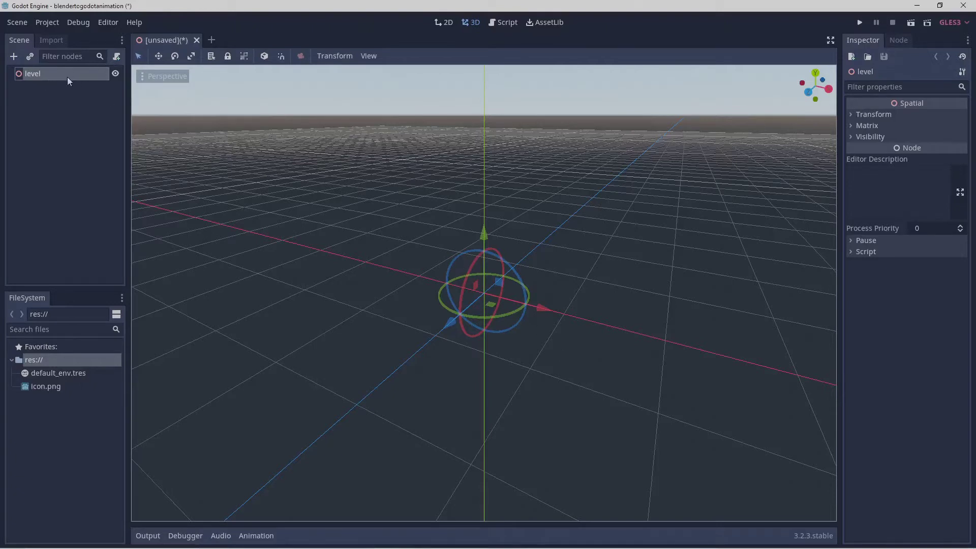
Add a MeshInstance node as a child of the level root node
left_click(13, 57)
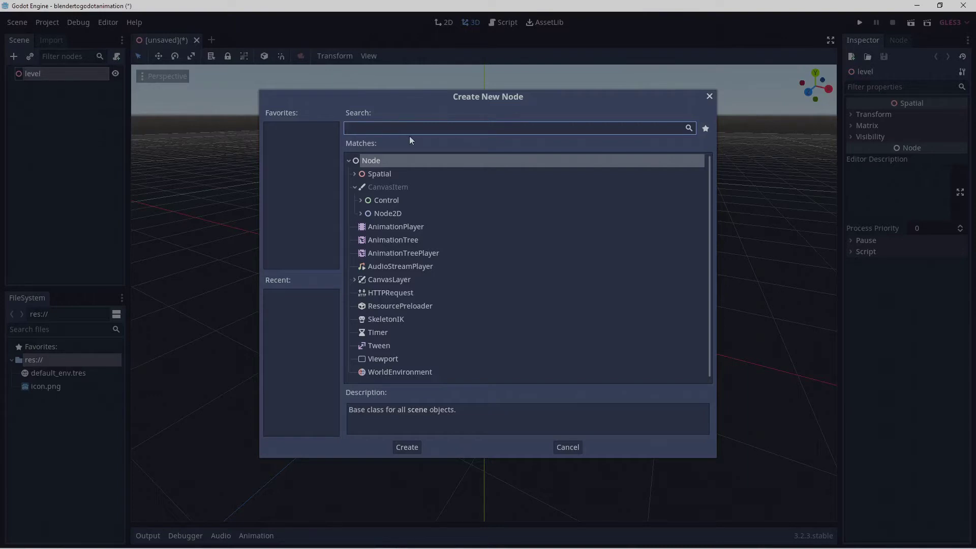
type("mes")
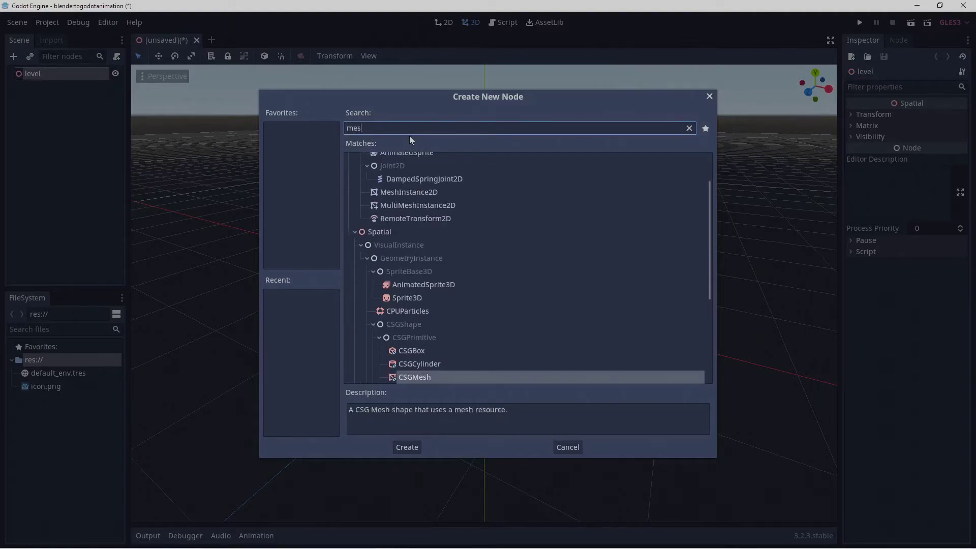
type("h")
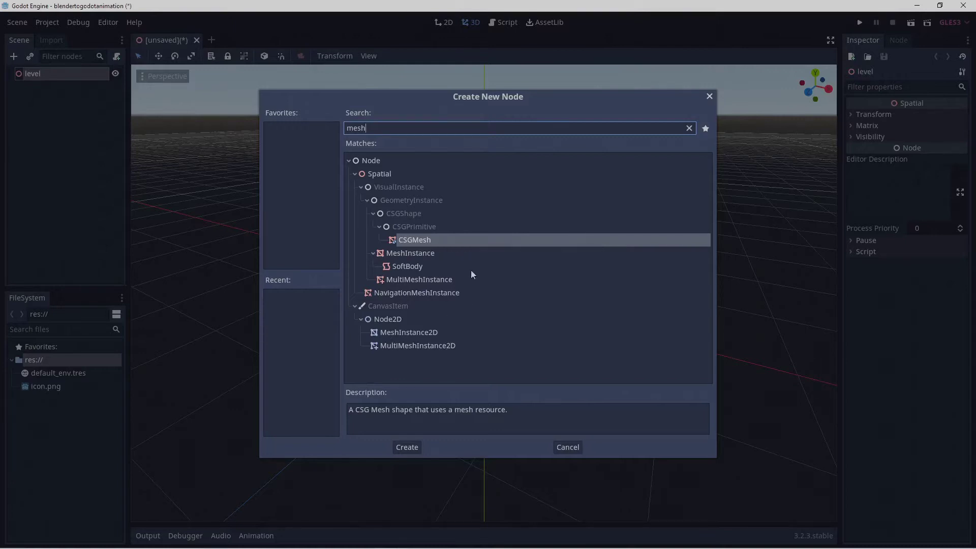
left_click(441, 253)
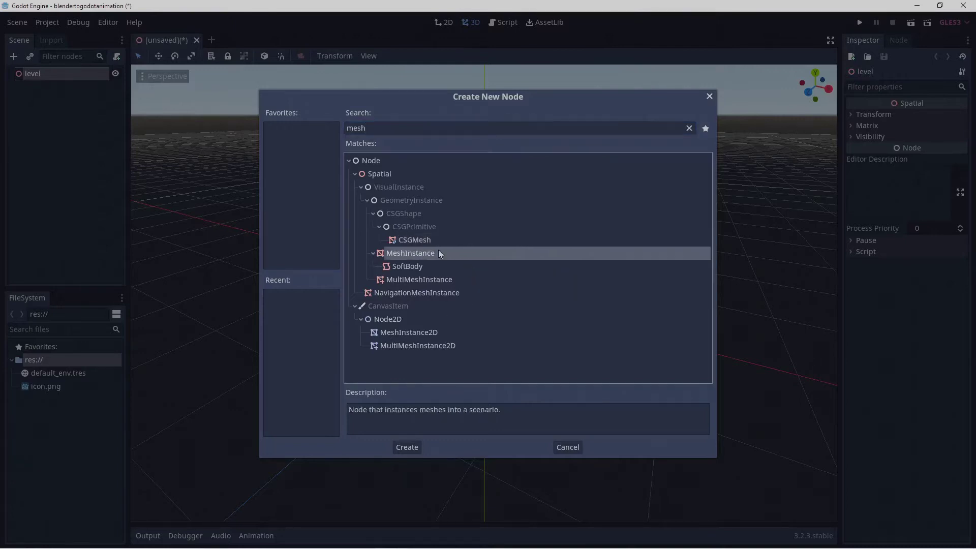
left_click(416, 446)
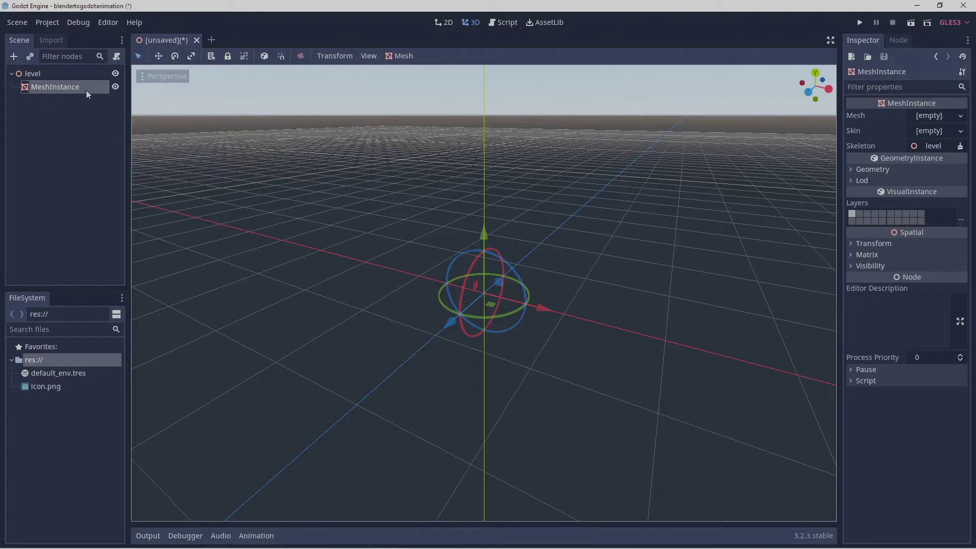
Add a StaticBody node as a child of the MeshInstance
left_click(15, 57)
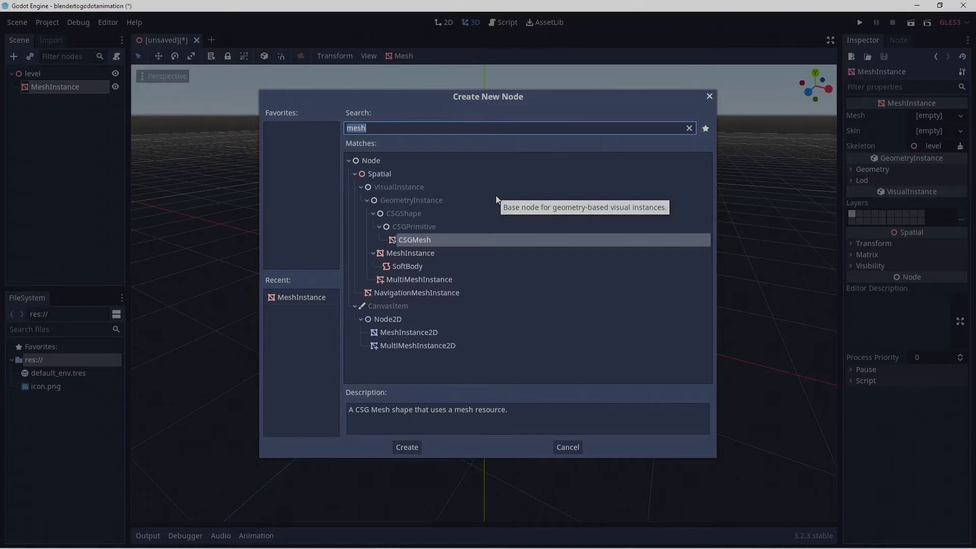
type("stat")
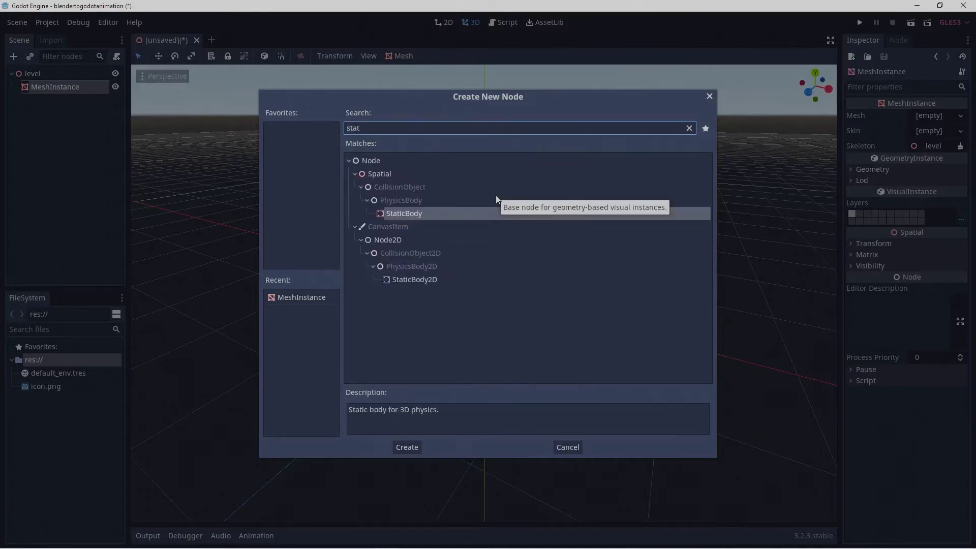
left_click(427, 214)
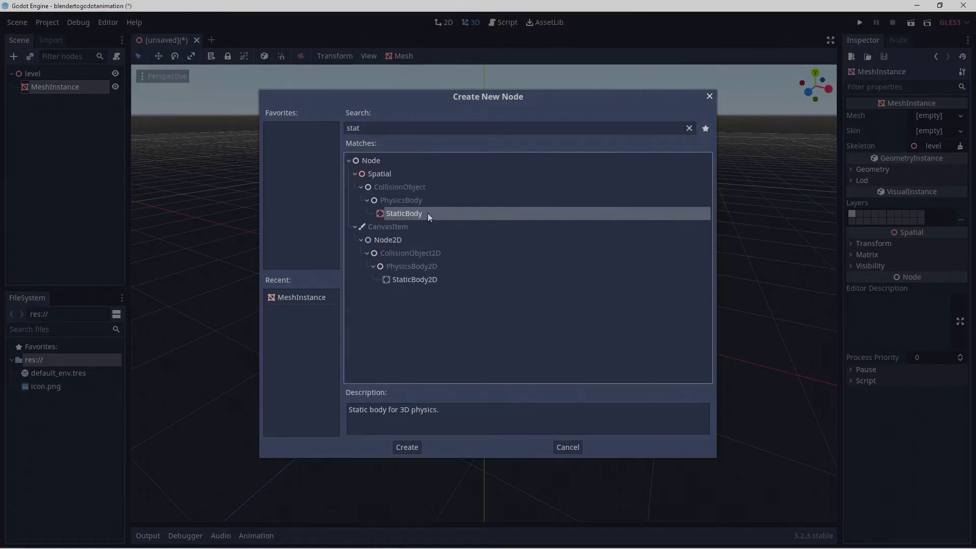
left_click(407, 447)
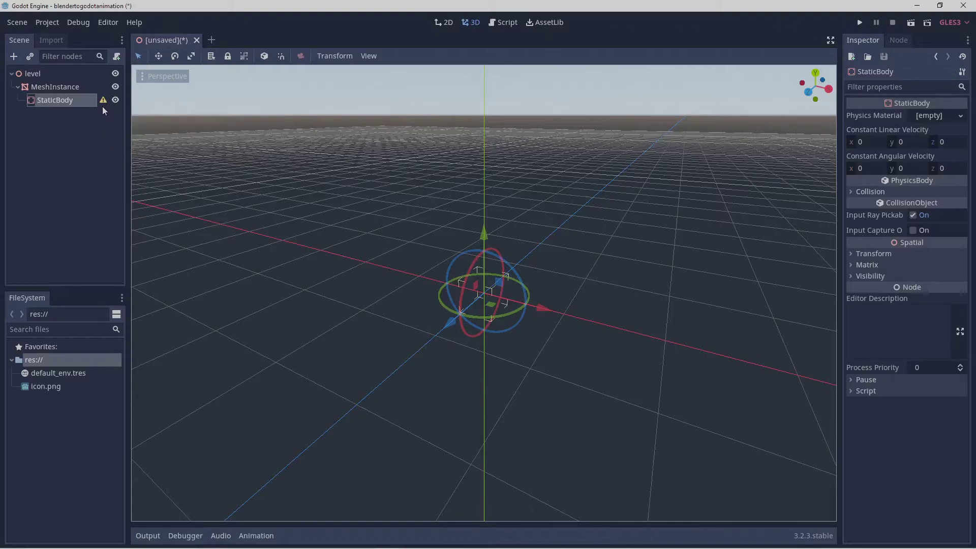
Add a CollisionShape node as a child of the StaticBody
mouse_move(103, 105)
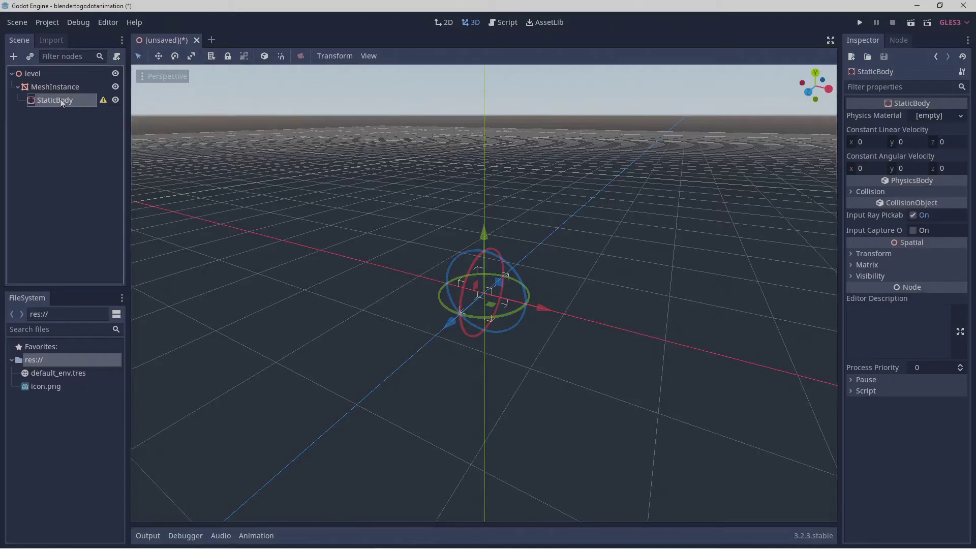
left_click(15, 57)
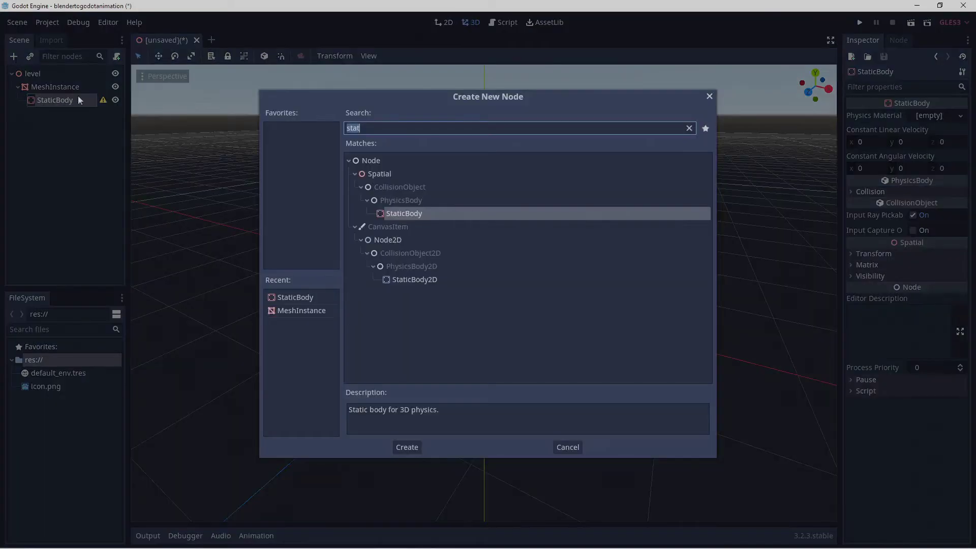
type("c")
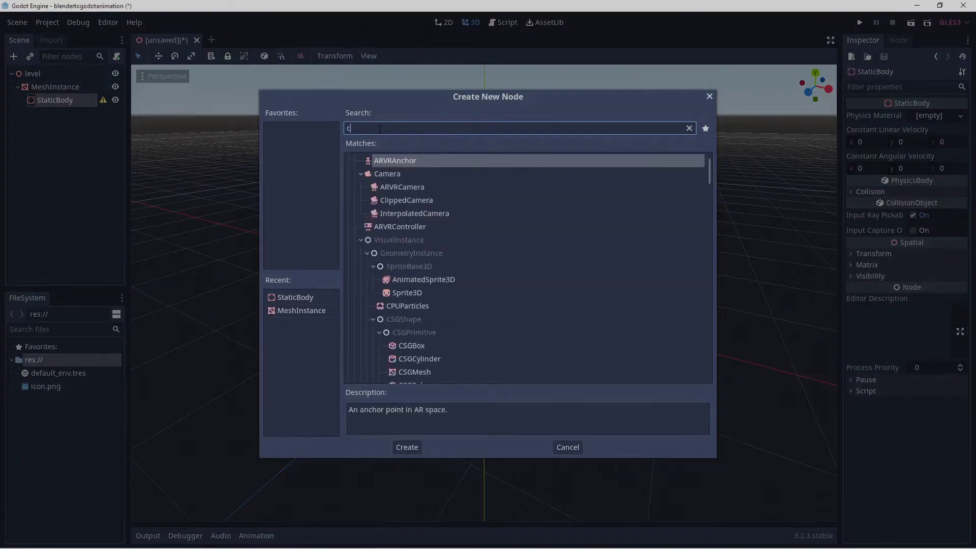
type("oll")
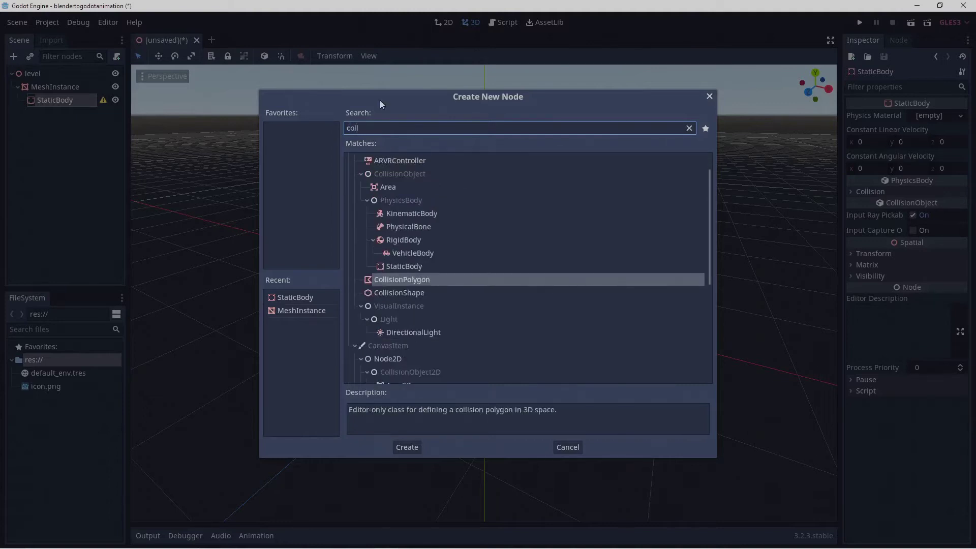
left_click(410, 292)
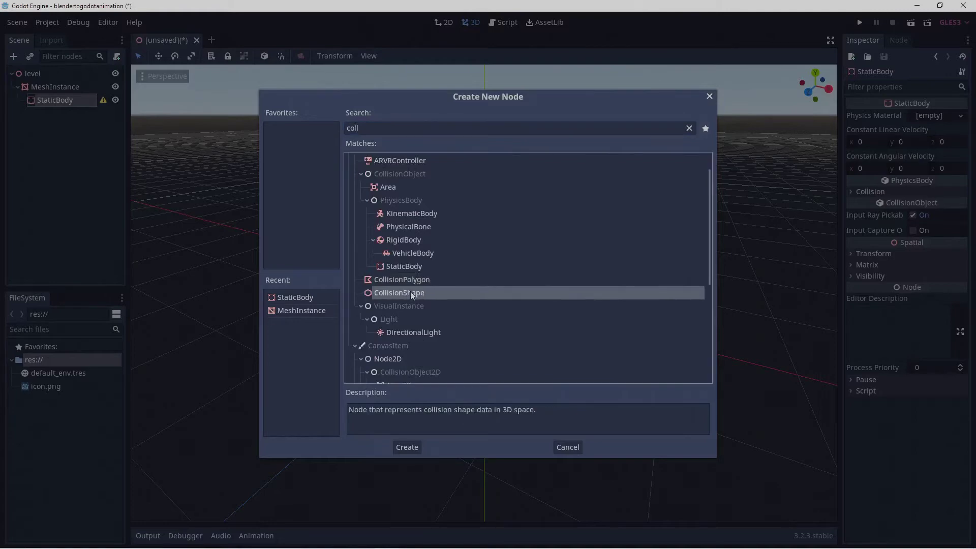
left_click(407, 447)
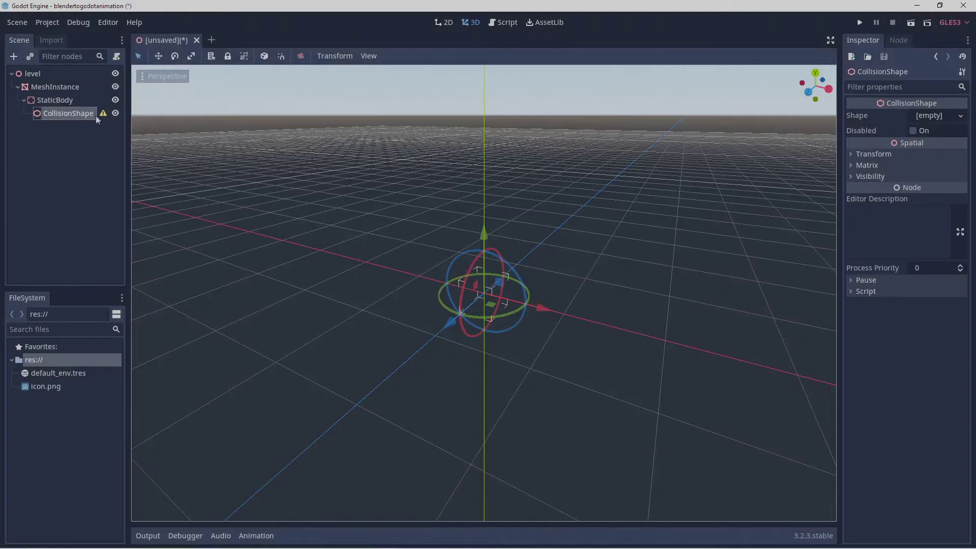
Assign a new CubeMesh to the MeshInstance node's mesh property
left_click(64, 87)
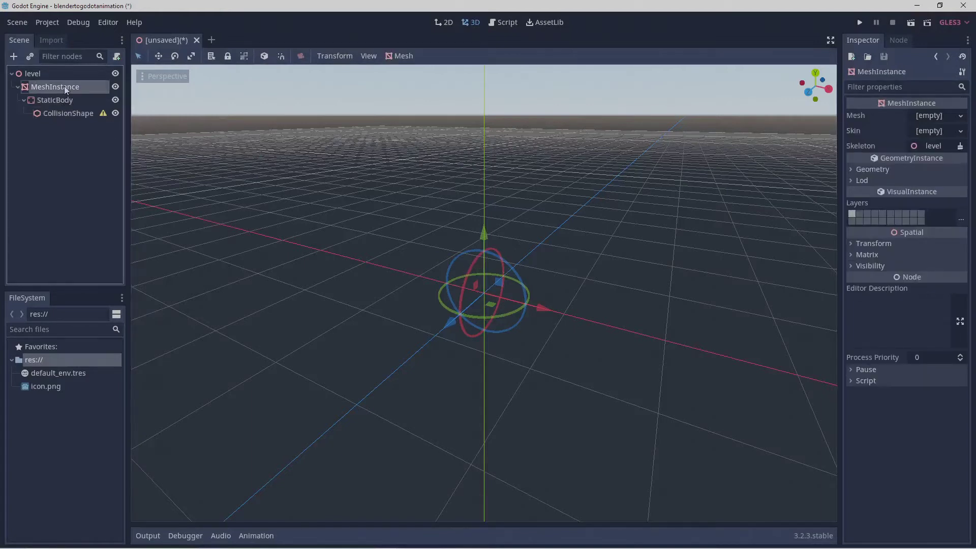
left_click(961, 118)
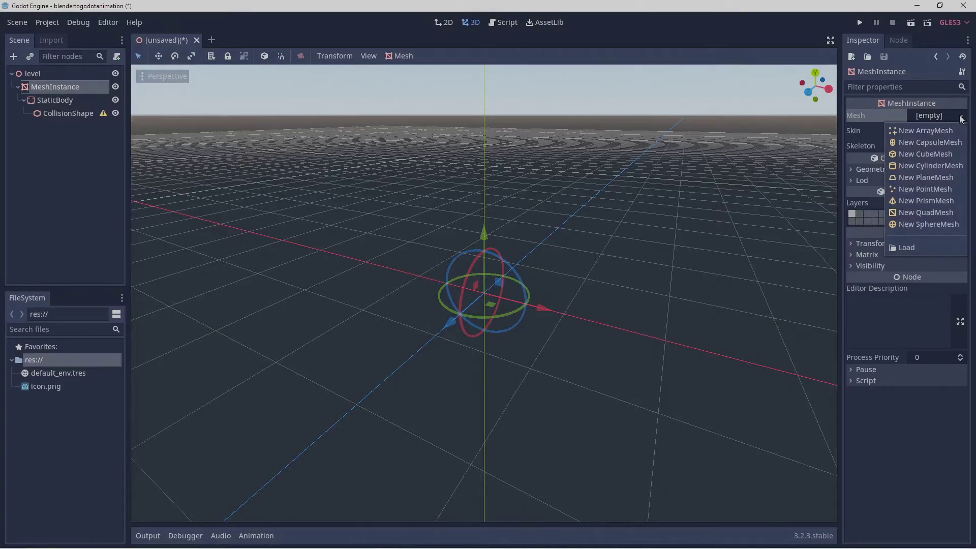
left_click(947, 153)
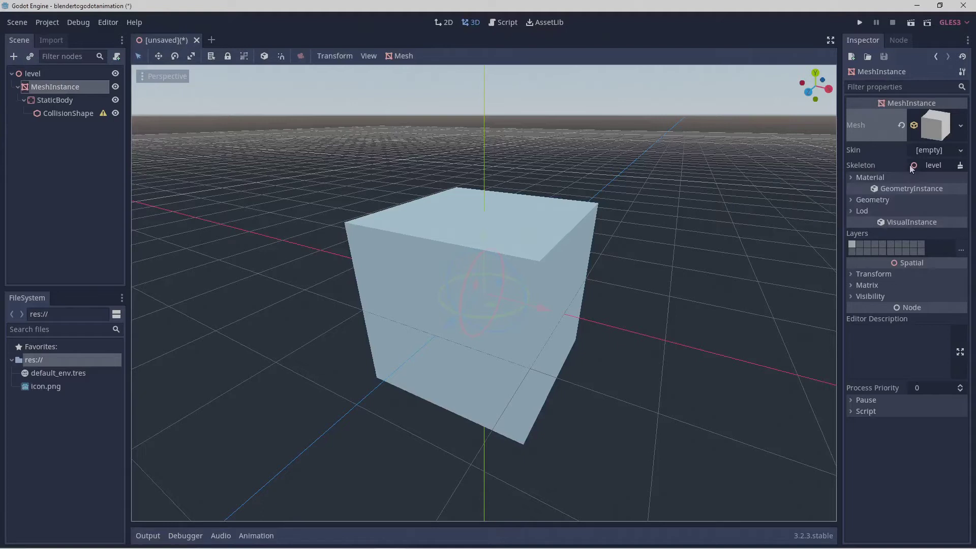
left_click(852, 197)
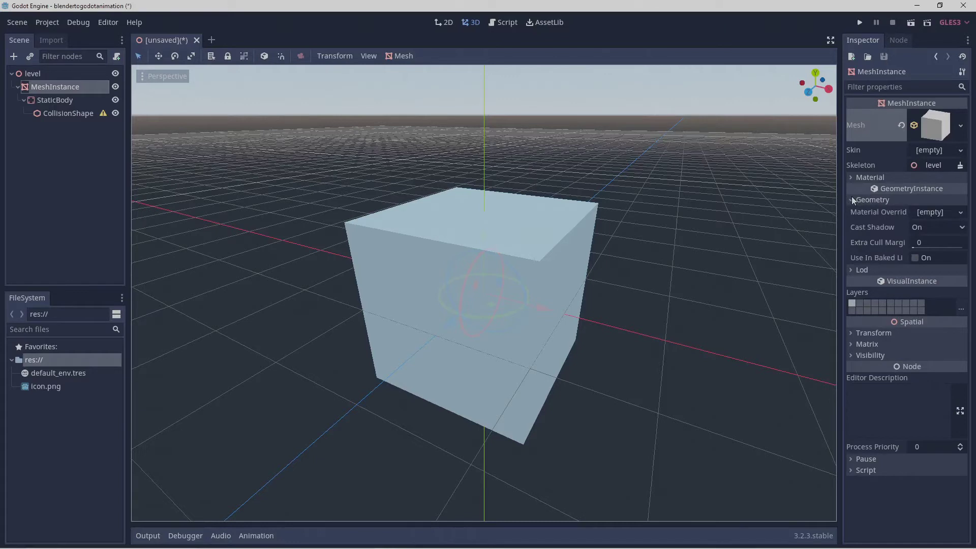
left_click(853, 198)
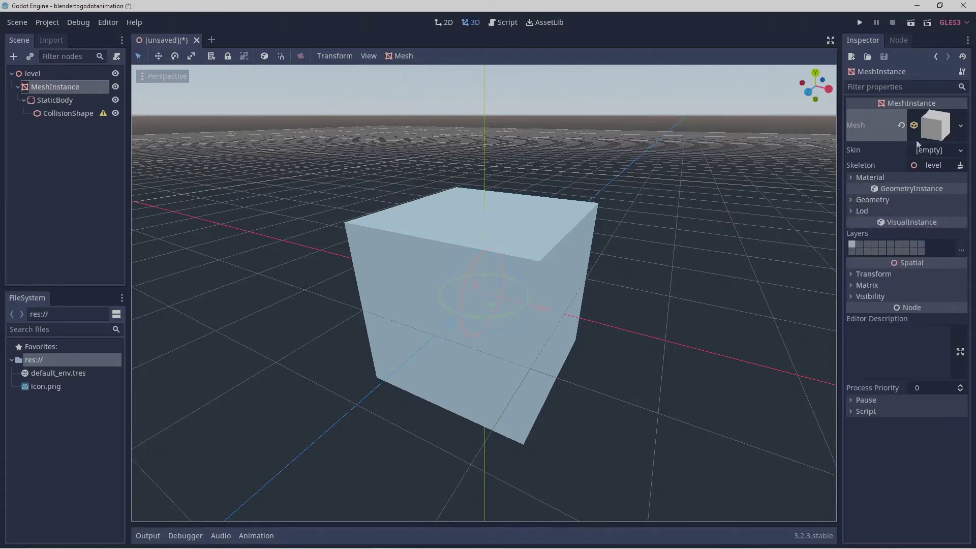
Set the MeshInstance's scale to 100 in x, 0.5 in y and 100 in z
left_click(853, 275)
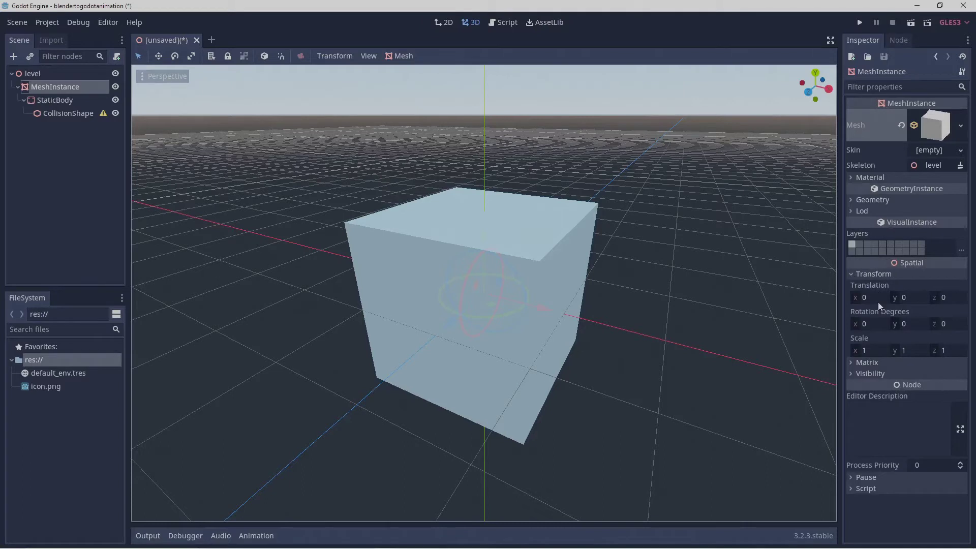
left_click(862, 350)
type("100")
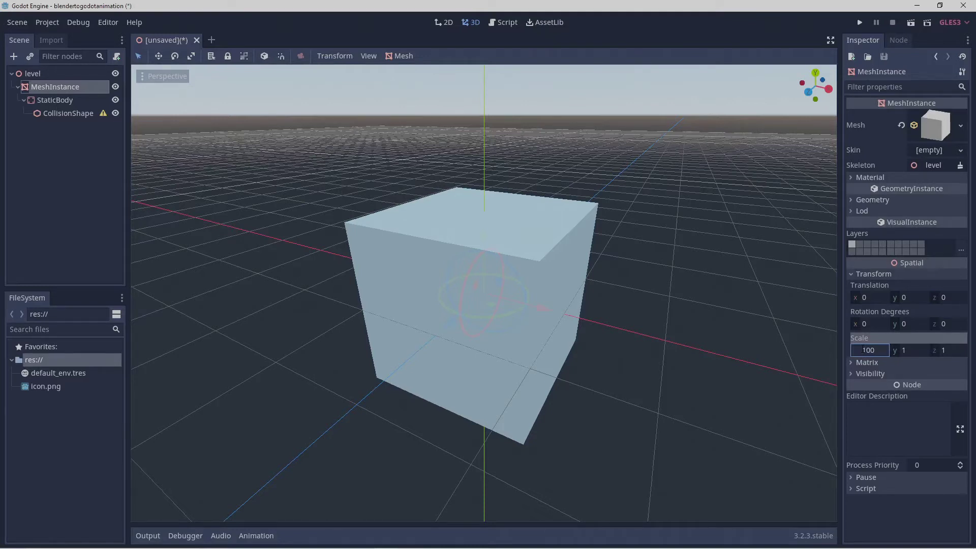
left_click(905, 351)
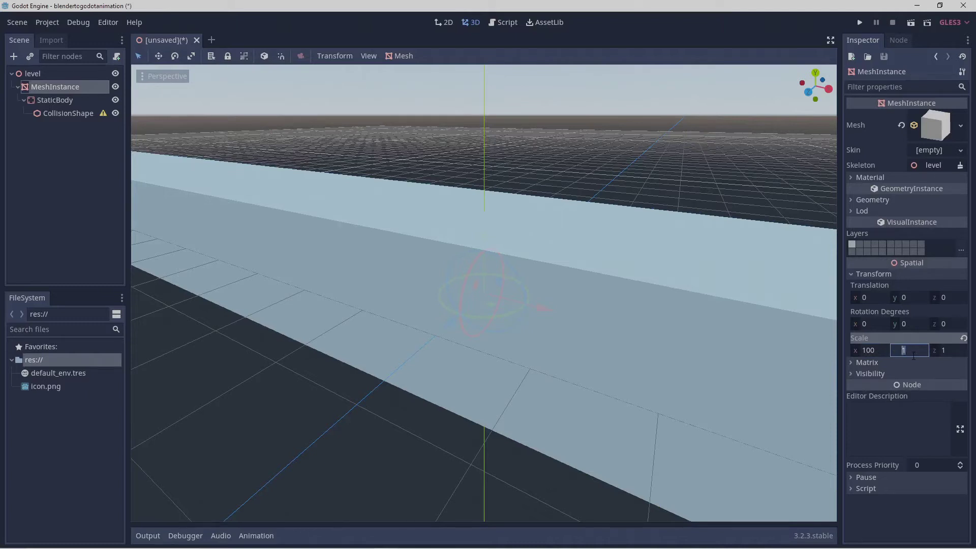
type("0.5")
left_click(941, 350)
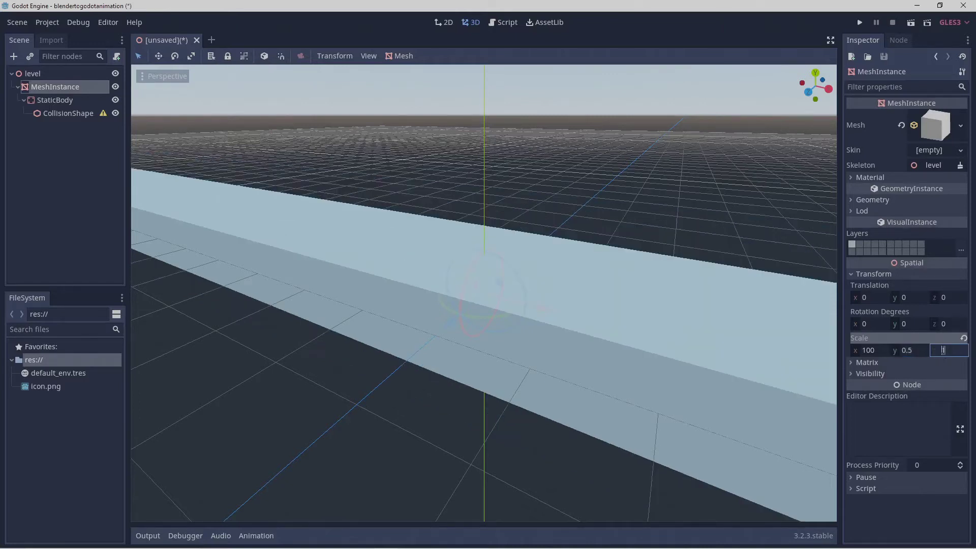
type("100")
key("Return")
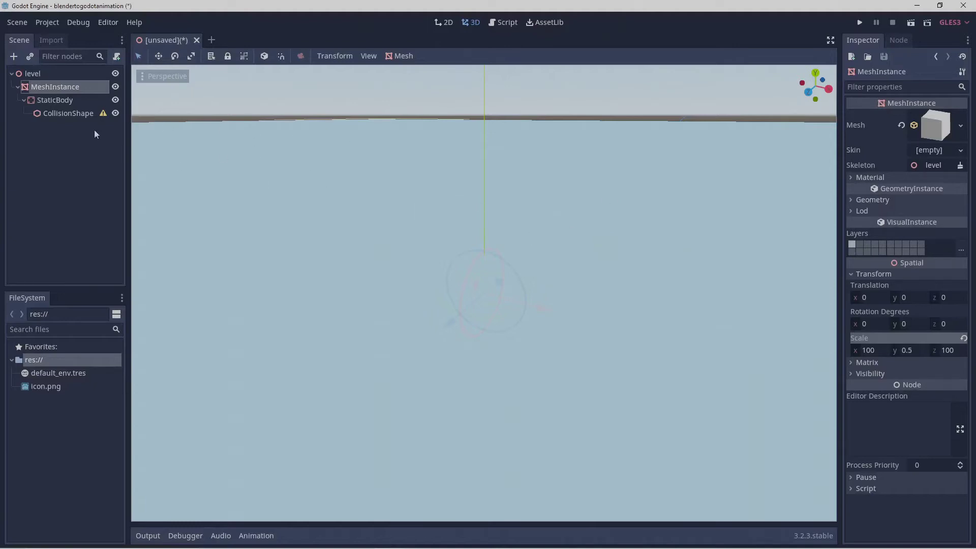
Set the StaticBody's scale to 100 in x, 0.5 in y and 100 in z
left_click(71, 101)
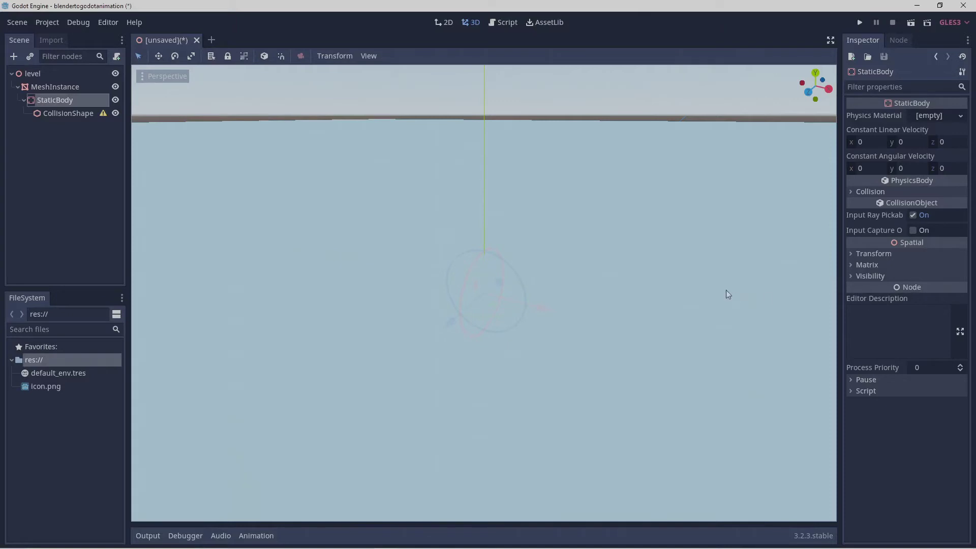
left_click(852, 256)
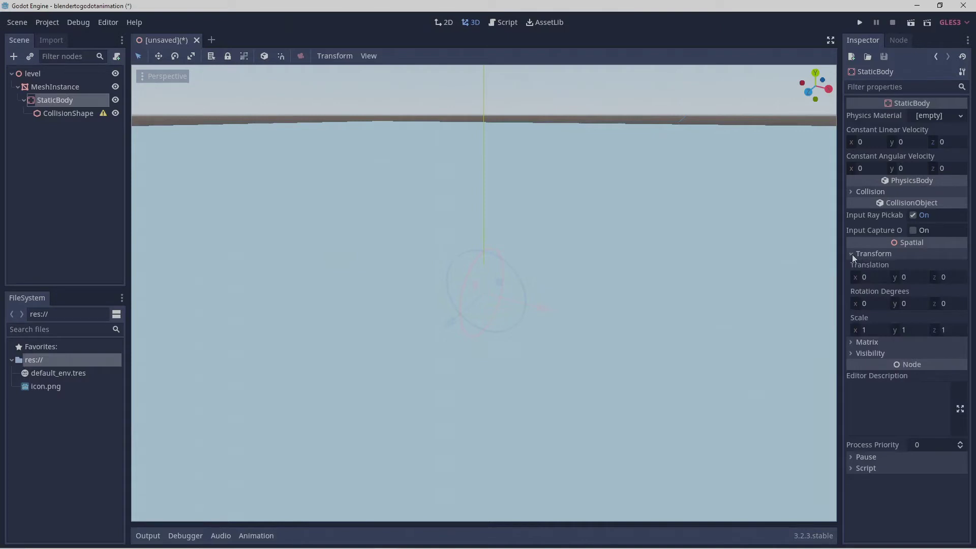
left_click(863, 331)
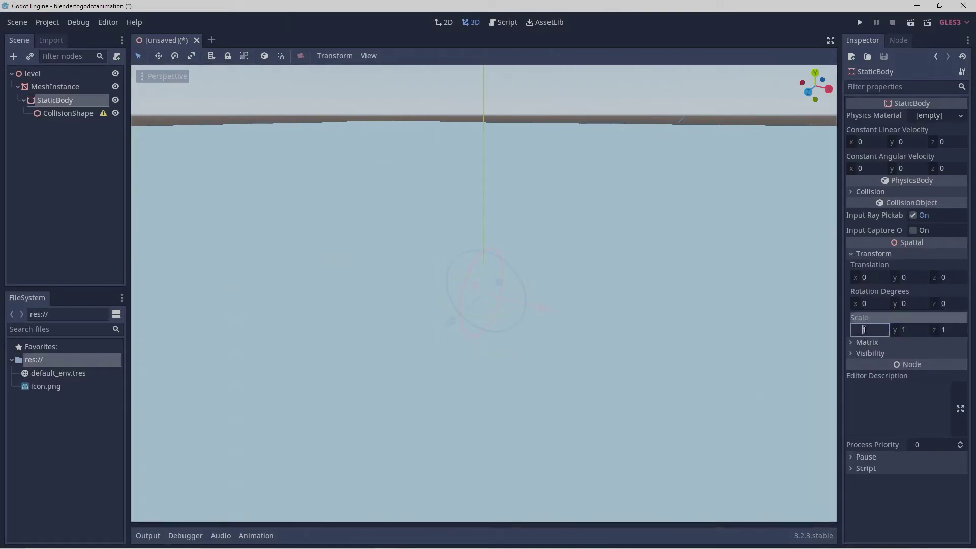
type("100")
left_click(904, 330)
type("0")
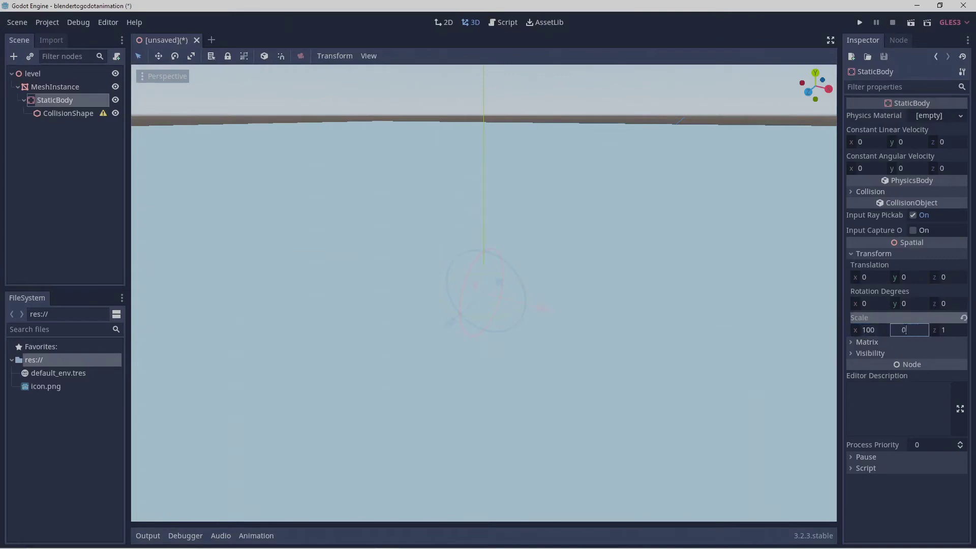
type(".5")
left_click(943, 330)
type("1")
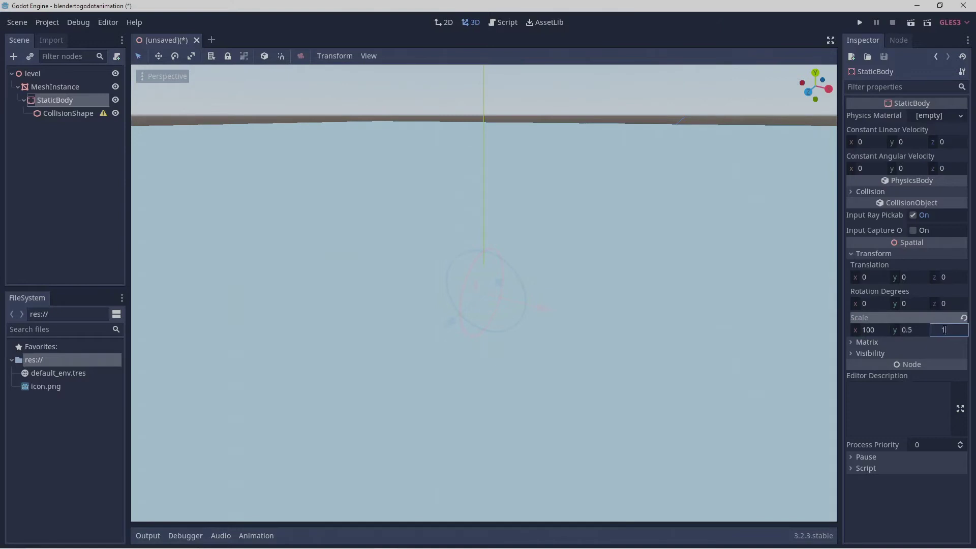
type("00")
Assign a new BoxShape to the CollisionShape node's shape property
left_click(89, 113)
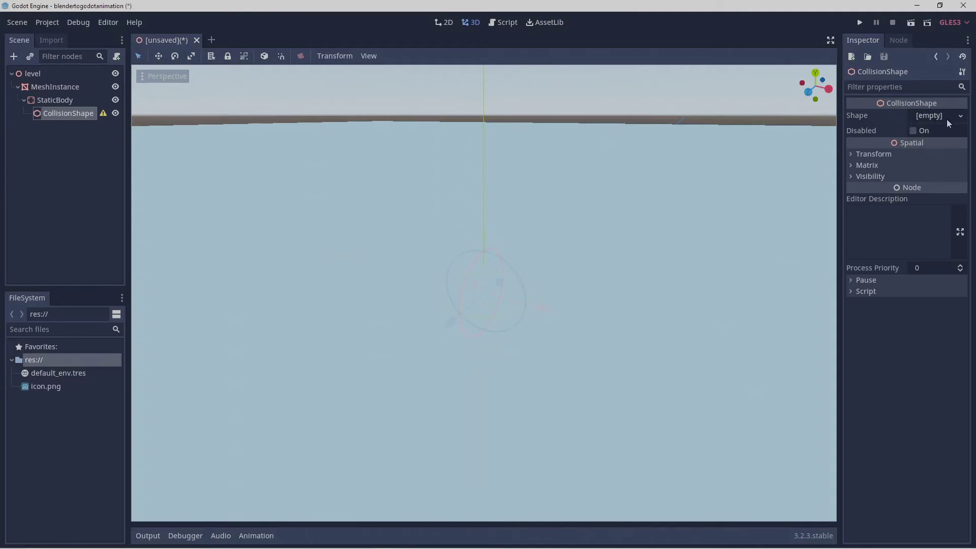
left_click(960, 117)
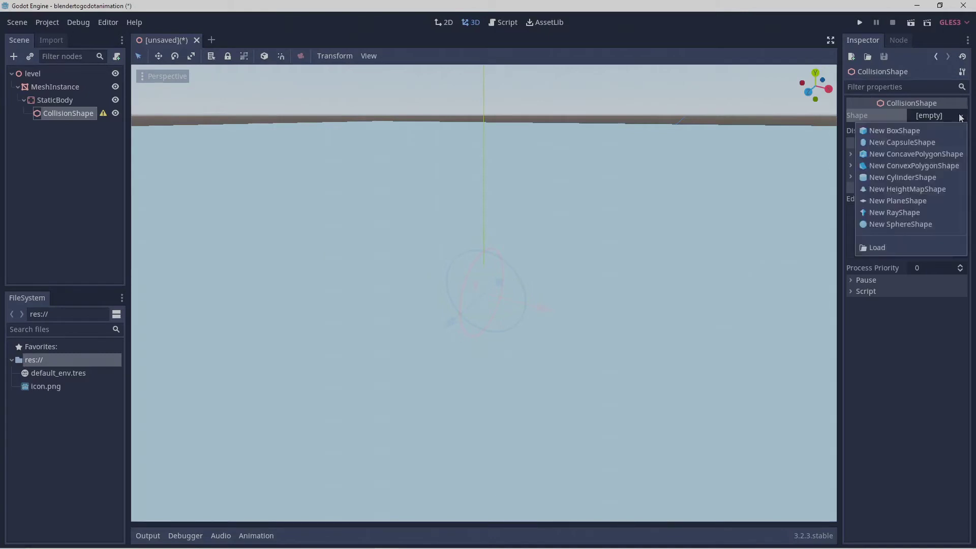
left_click(938, 131)
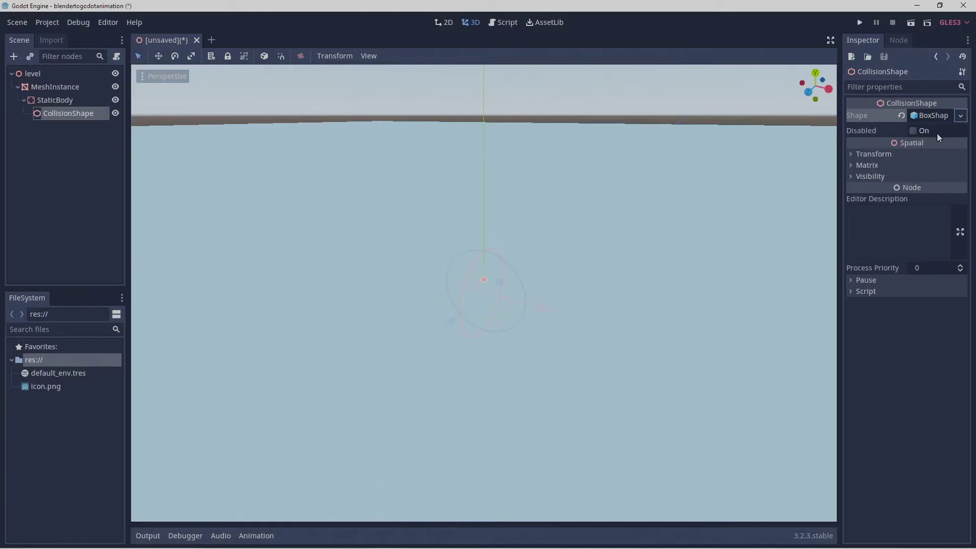
Set the CollisionShape's scale to 50 in x, 0.5 in y and 50 in z
left_click(852, 156)
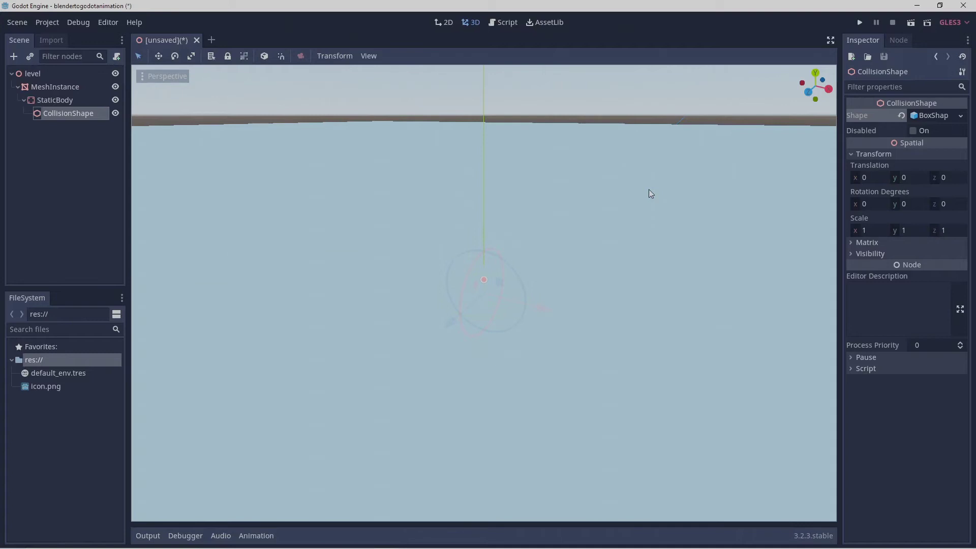
left_click(863, 231)
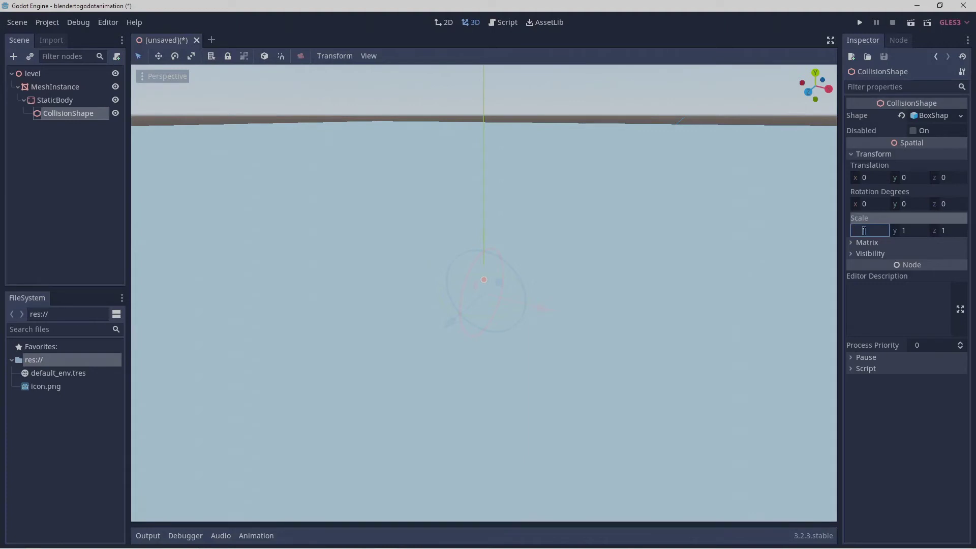
type("50")
left_click(906, 231)
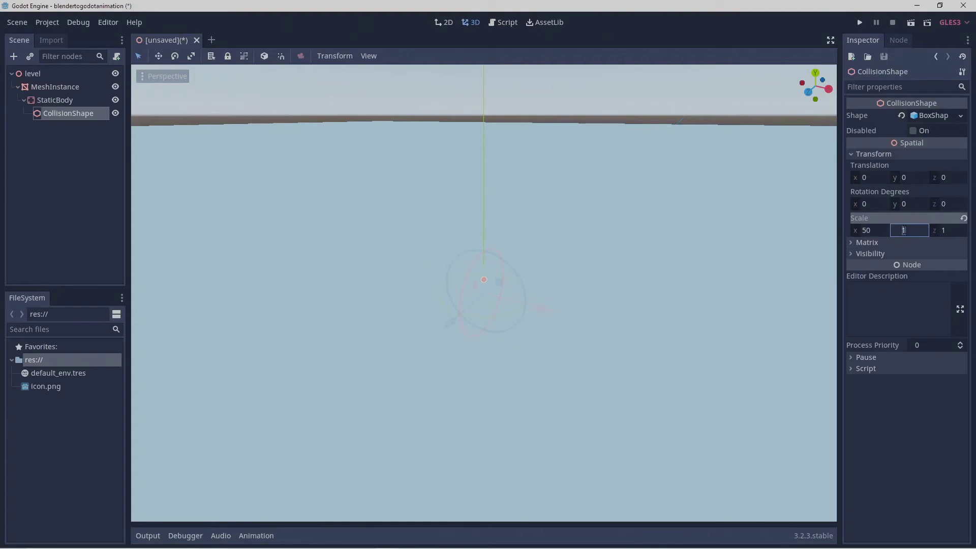
type("0.5")
left_click(943, 232)
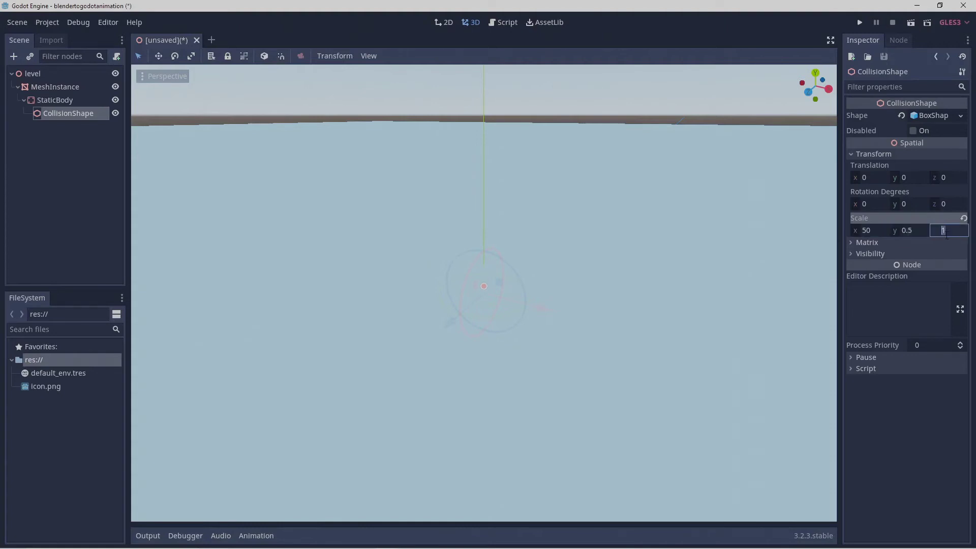
type("50")
key("Return")
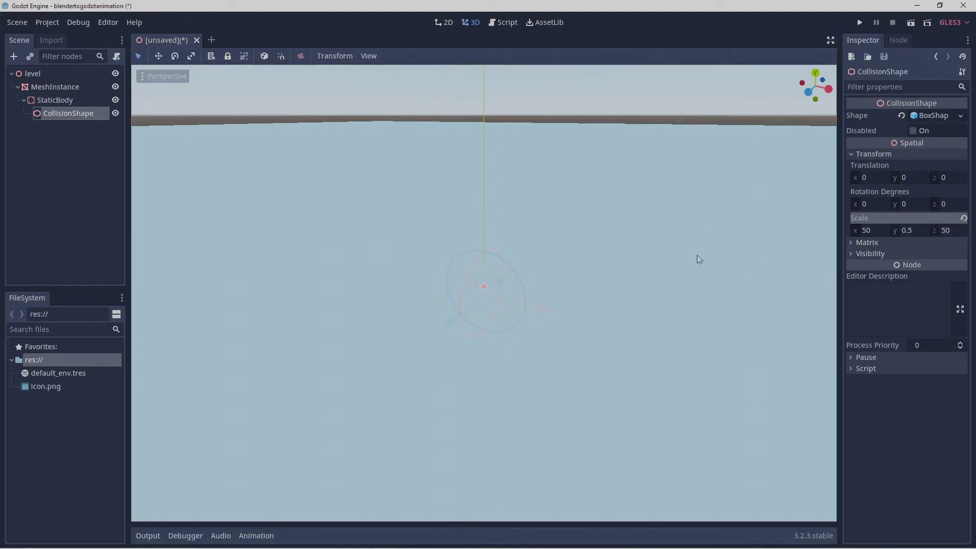
Save the scene as level.tscn in the project's root folder
scroll(697, 243, "down", 4)
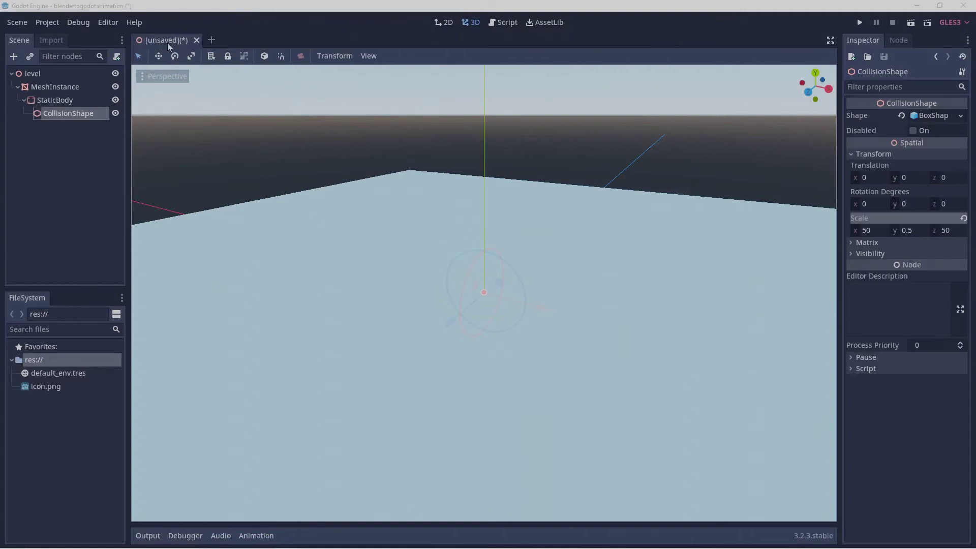
left_click(20, 24)
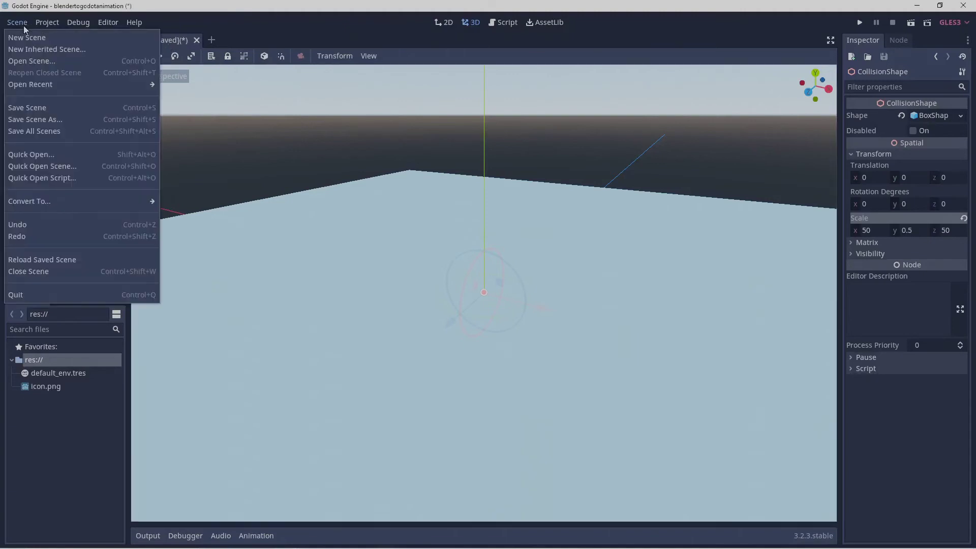
left_click(61, 111)
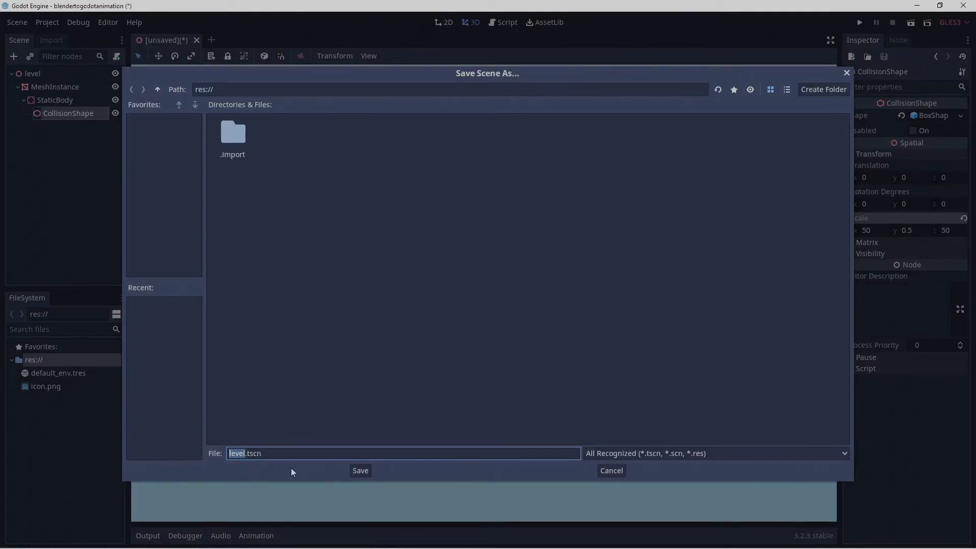
left_click(364, 473)
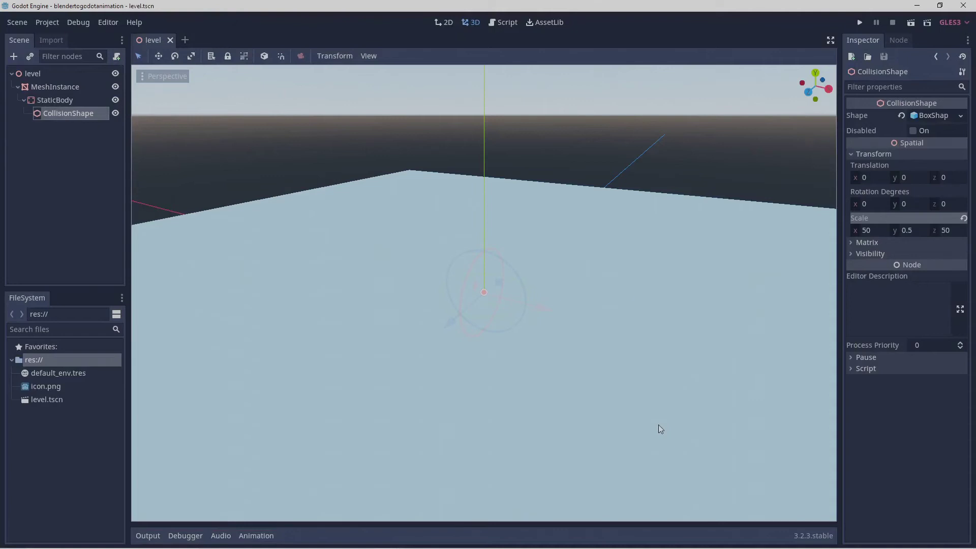
left_click(626, 412)
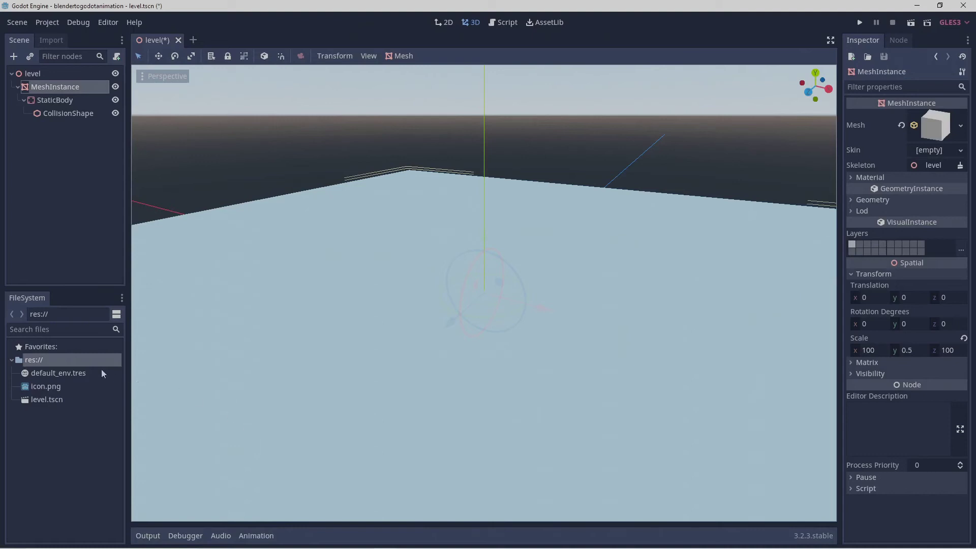
Open the res:// folder in the file manager and create folders named scripts and assets inside it
right_click(40, 362)
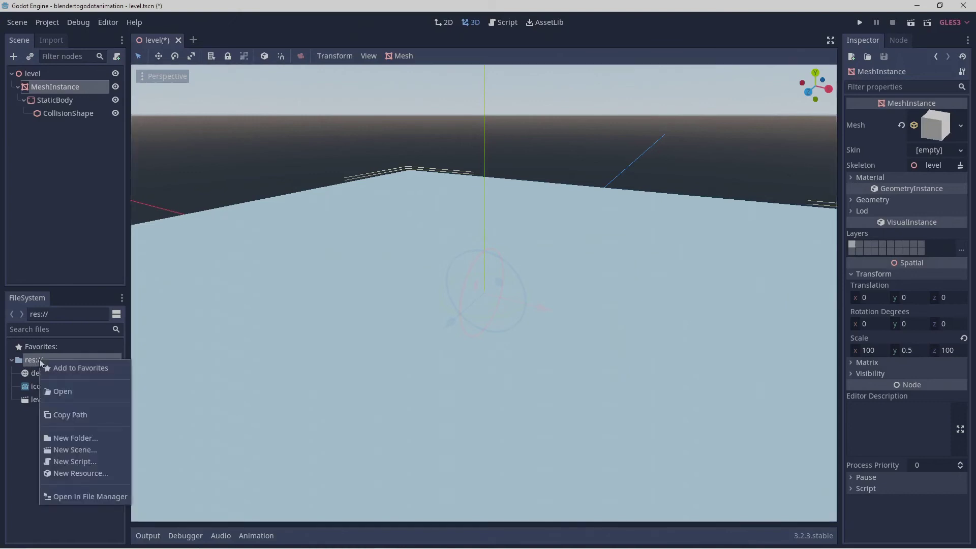
left_click(113, 497)
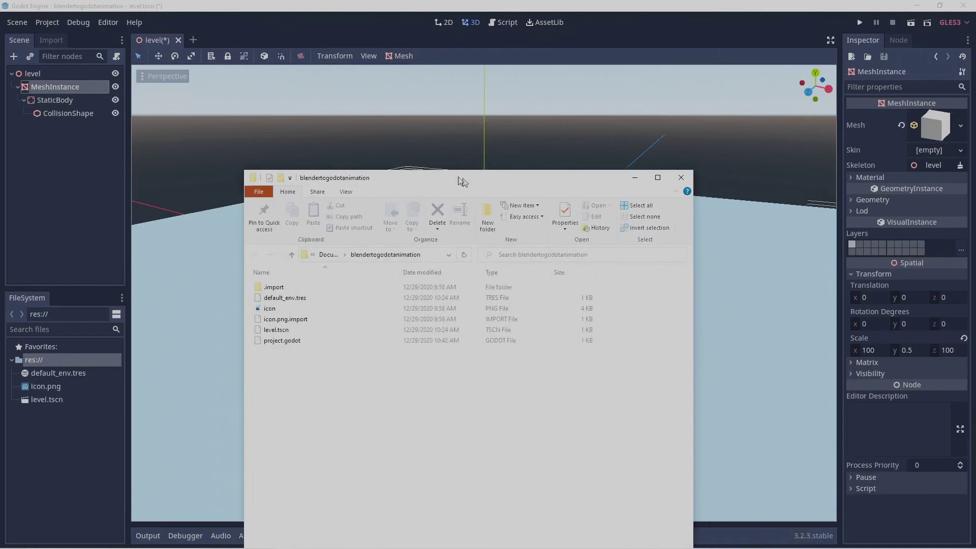
left_click_drag(471, 185, 432, 108)
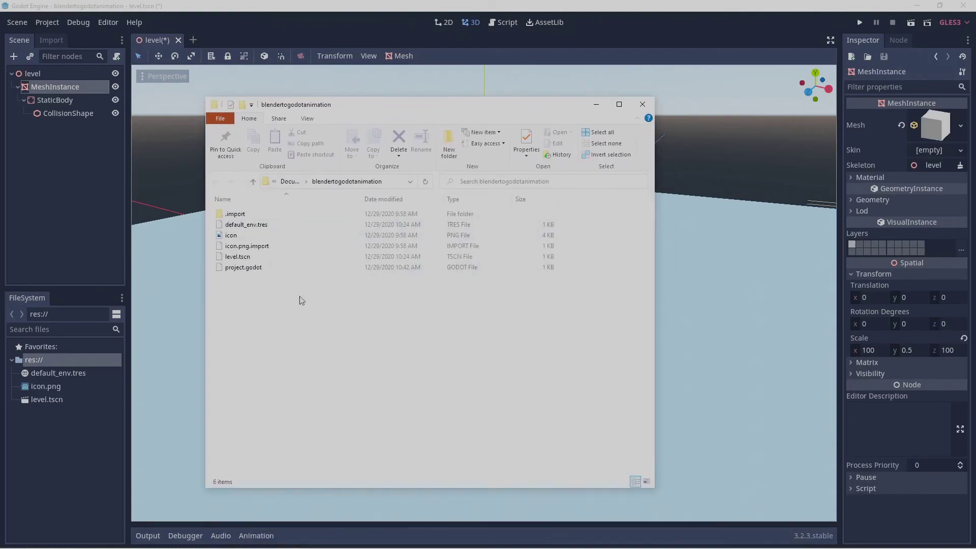
left_click(448, 142)
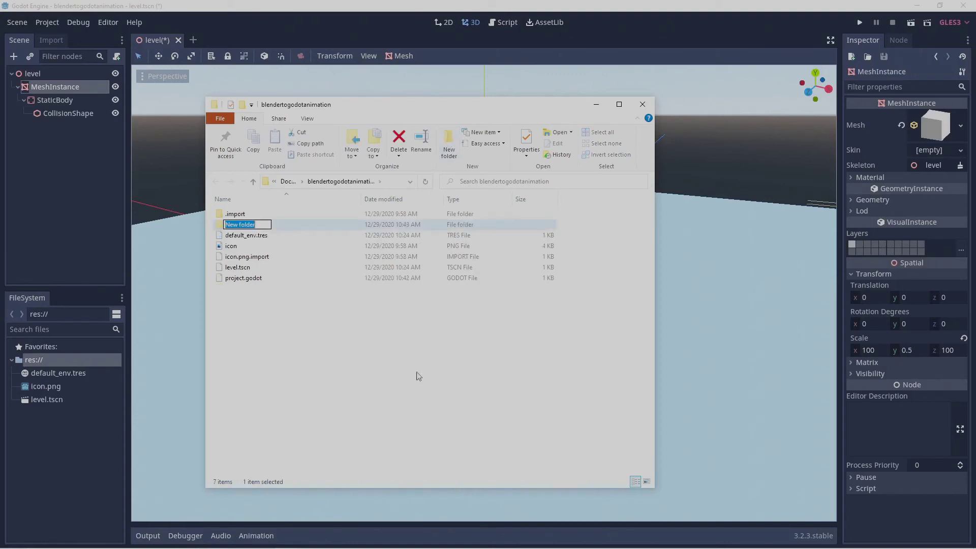
type("scripts")
key("Return")
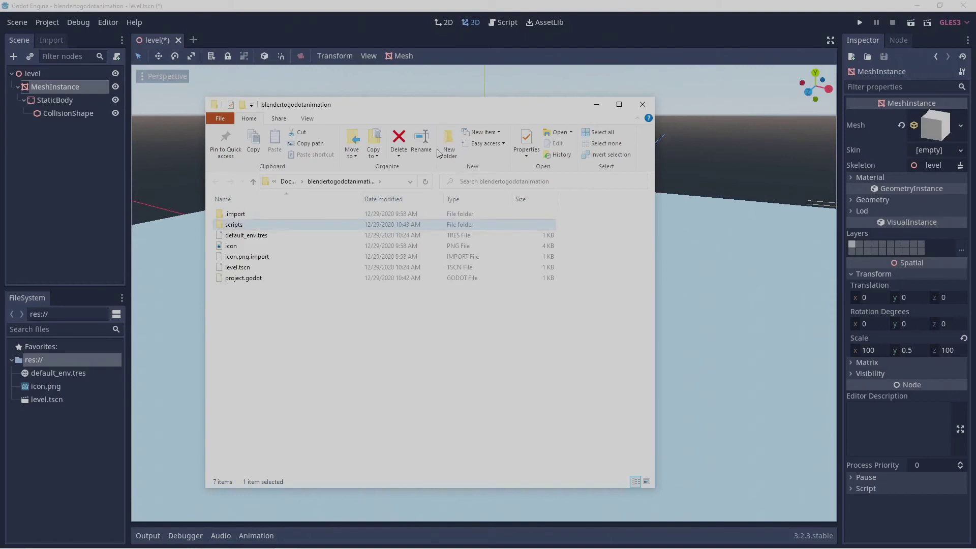
left_click(449, 145)
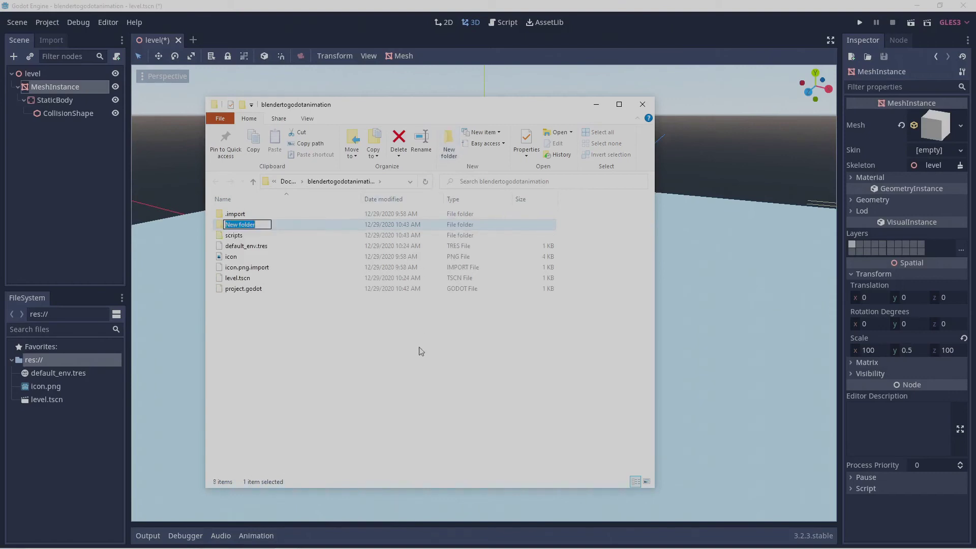
type("assets")
key("Return")
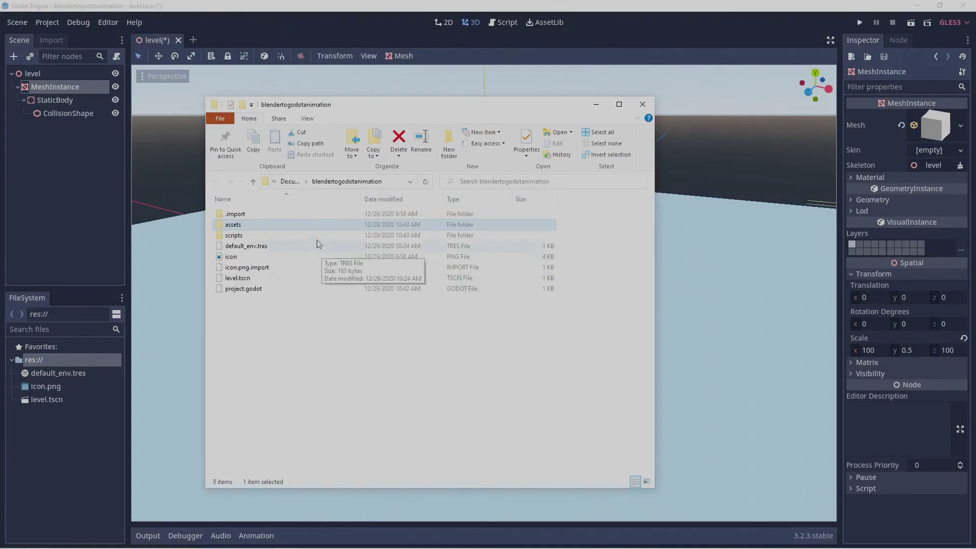
Create two subfolders named art and audio inside the assets folder
double_click(312, 226)
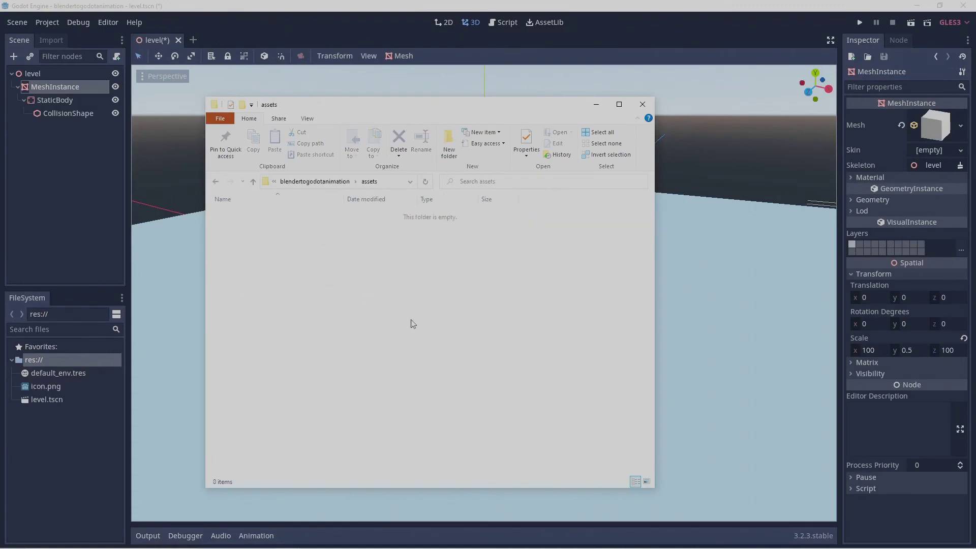
left_click(449, 148)
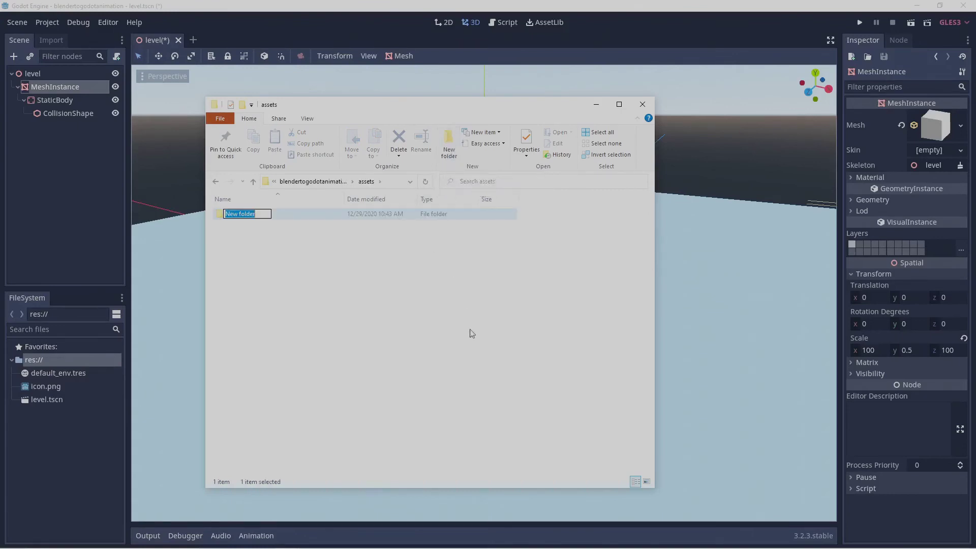
type("art")
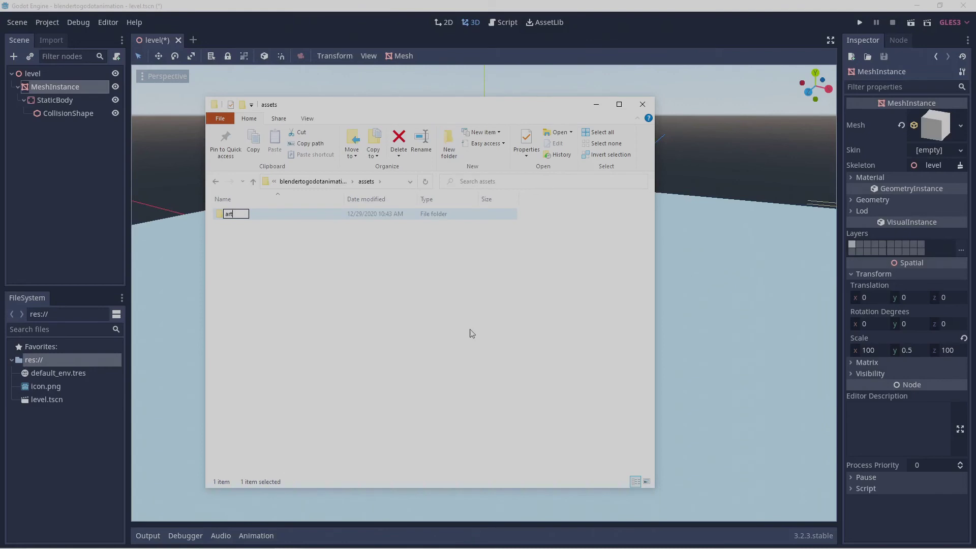
key("Return")
left_click(449, 148)
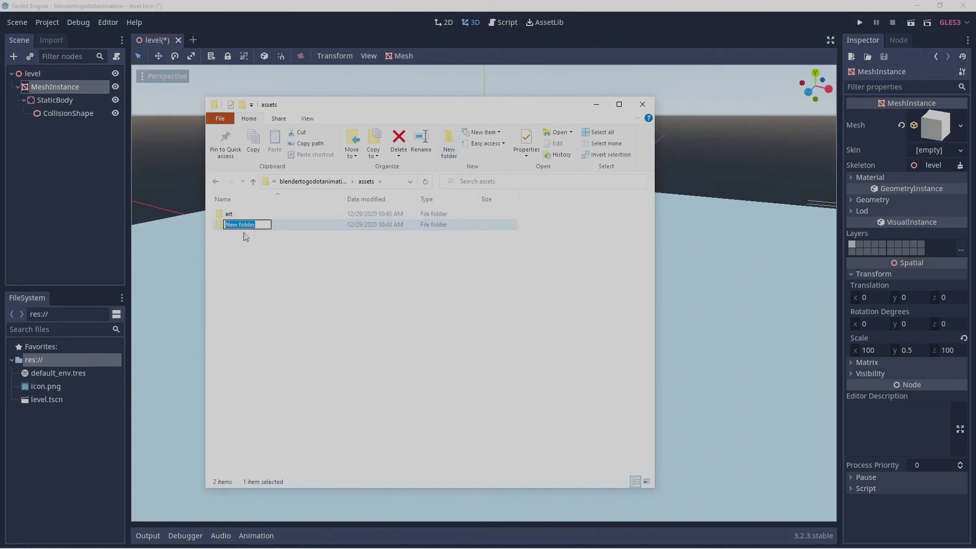
type("audio")
key("Return")
Create subfolders named background and enemy inside the art folder
left_click(290, 219)
double_click(290, 219)
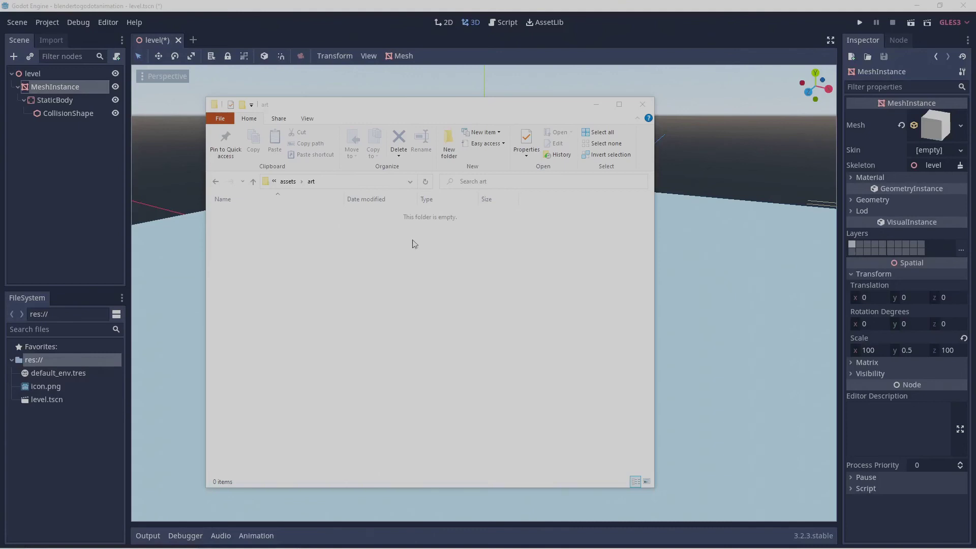
left_click(449, 145)
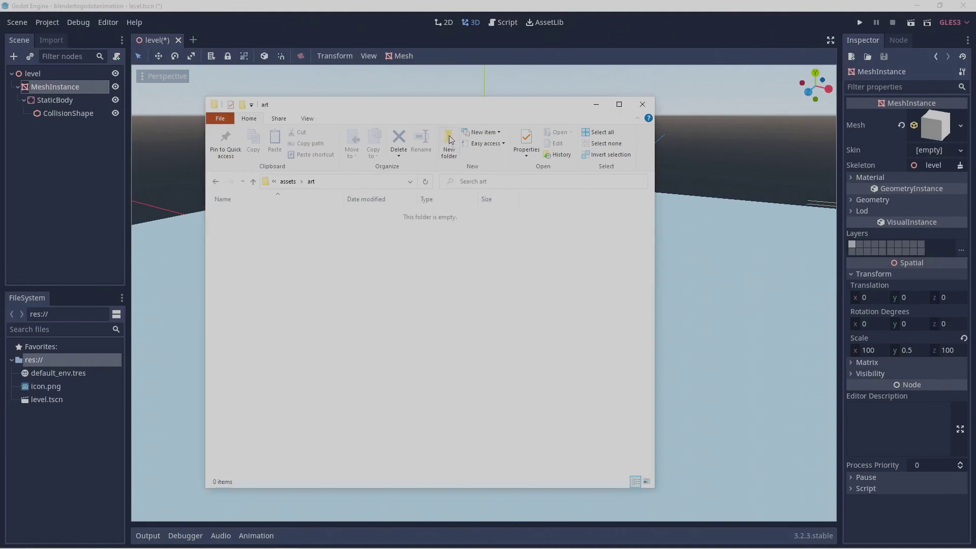
left_click(450, 141)
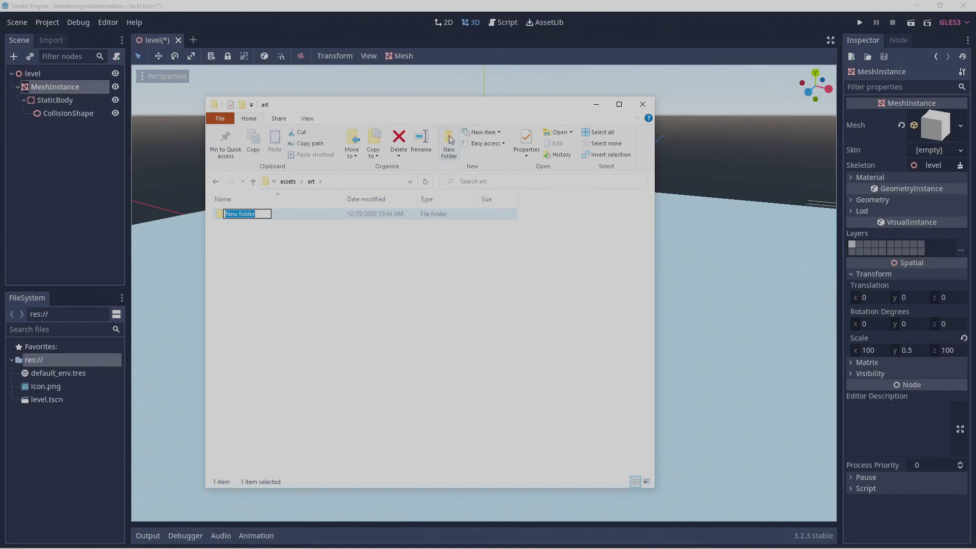
type("backgrounf")
key("BackSpace")
type("d")
key("Return")
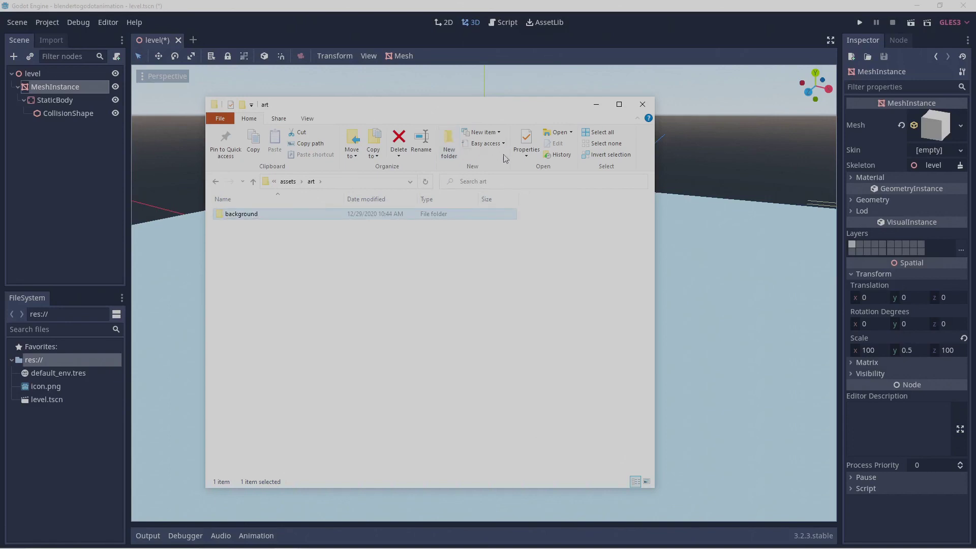
left_click(448, 149)
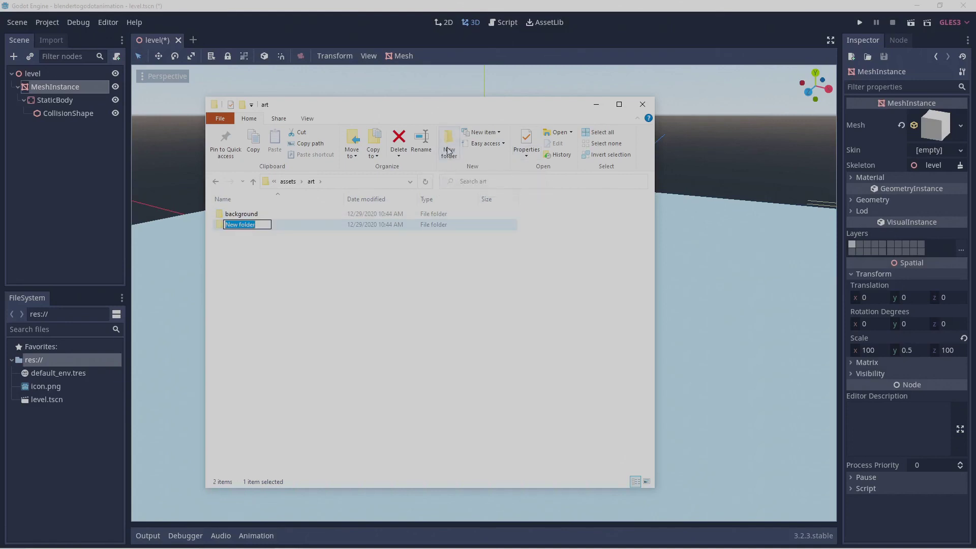
type("enemy")
key("Return")
Add player and platforms subfolders to the art folder
left_click(448, 149)
type("p")
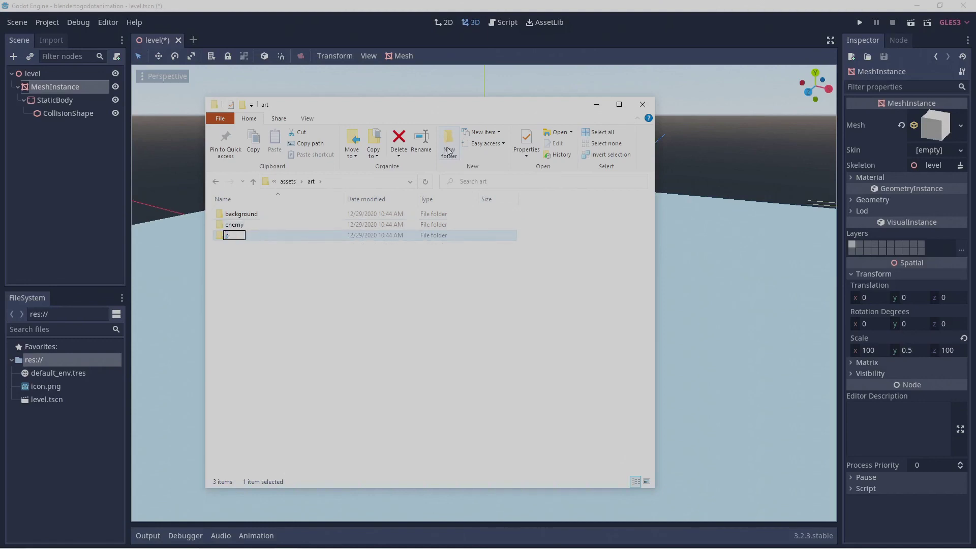
type("layer")
key("Return")
left_click(447, 149)
type("pla")
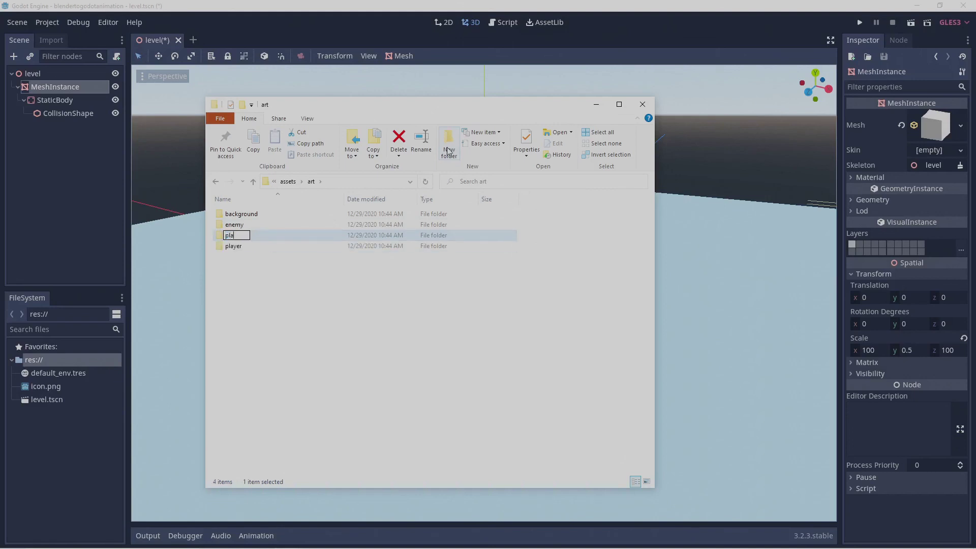
type("tforms")
key("Return")
Add tileset and ui subfolders to the art folder
left_click(448, 151)
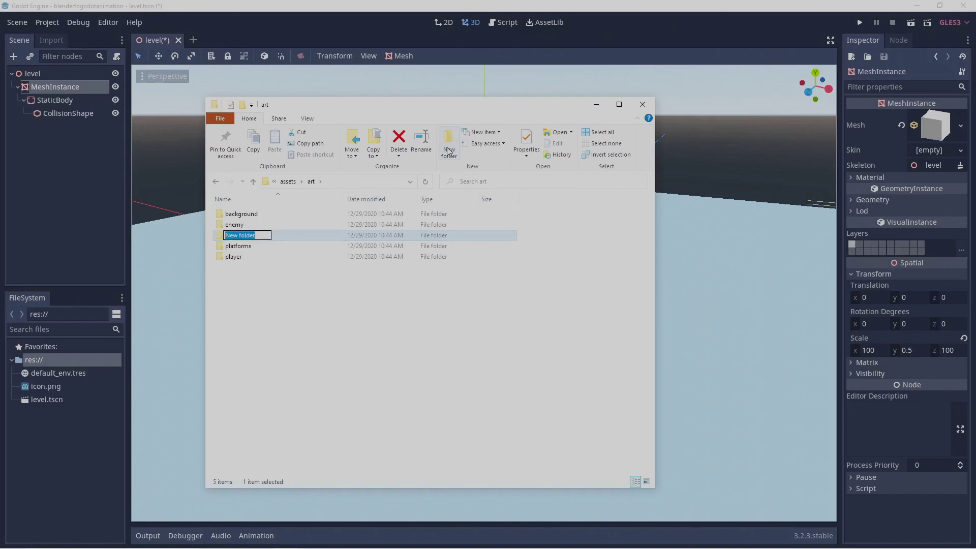
type("tileset")
key("Return")
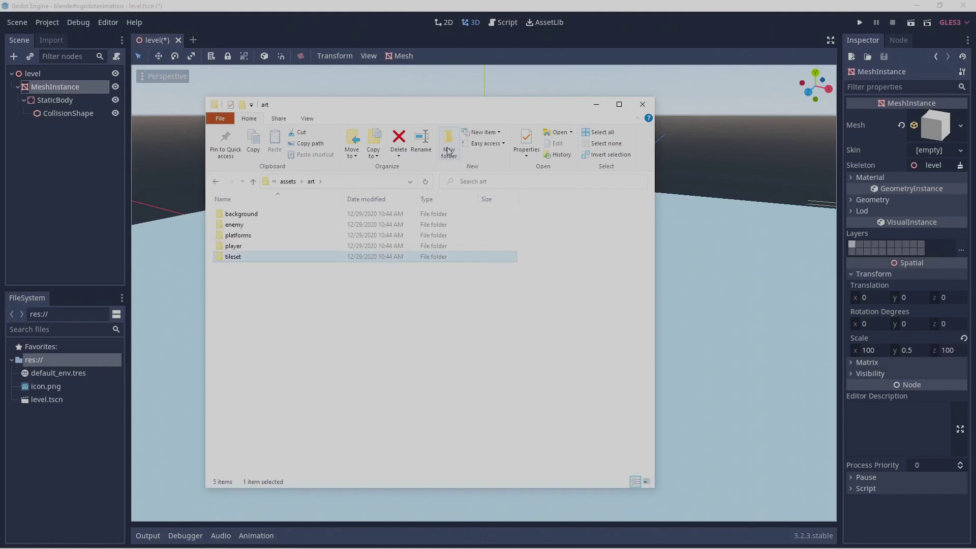
left_click(448, 151)
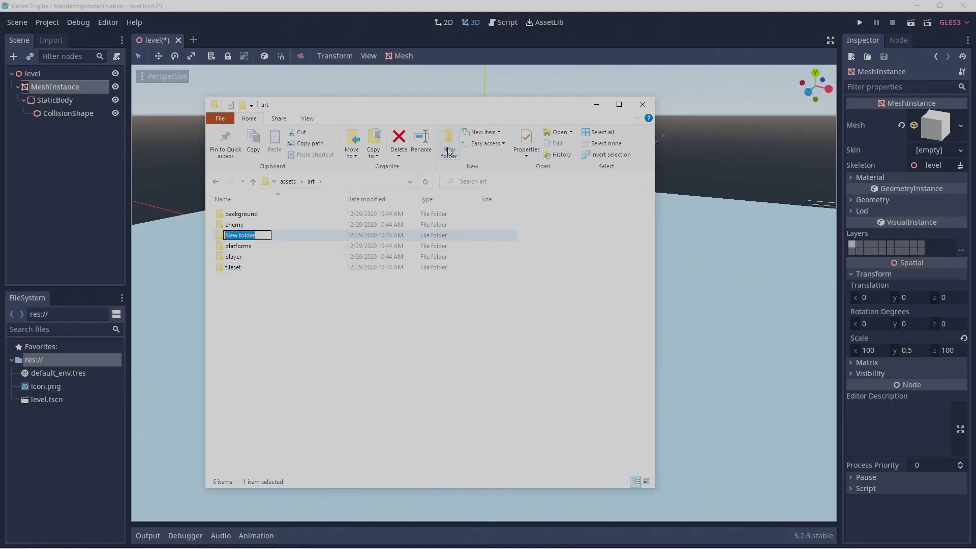
type("ui")
key("Return")
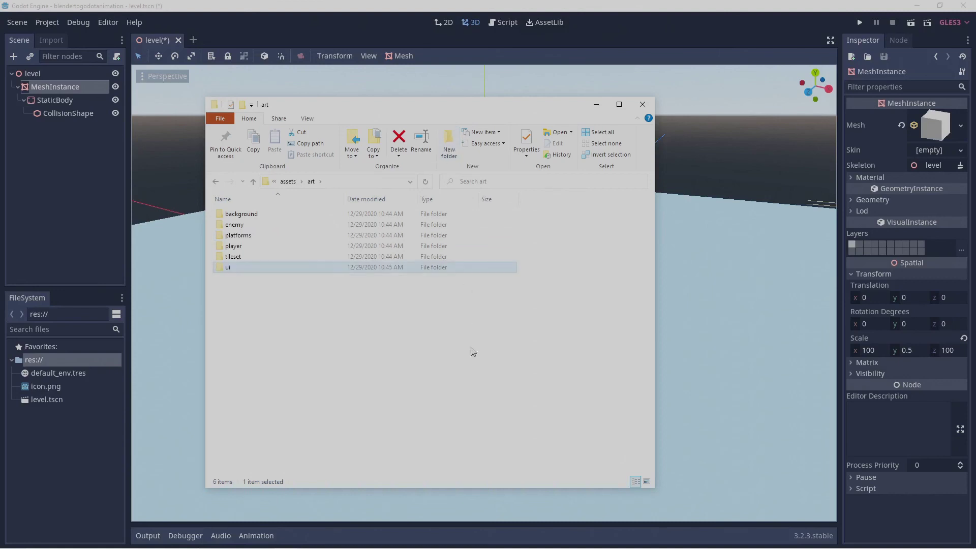